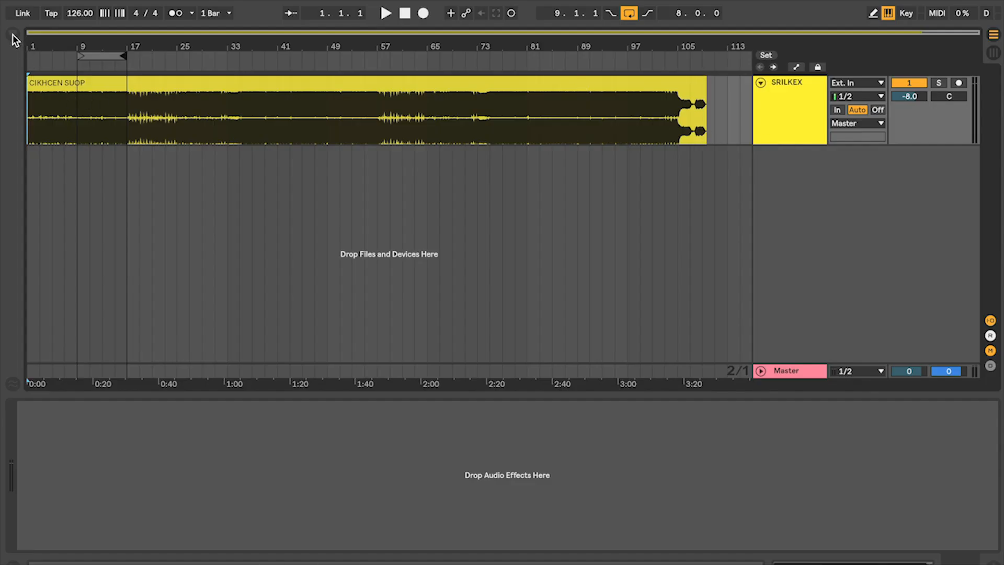
Add an EQ Eight to the SRILKEX track and expand its spectrum display
{"action": "left_click", "coordinate": [12, 35]}
{"action": "double_click", "coordinate": [146, 253]}
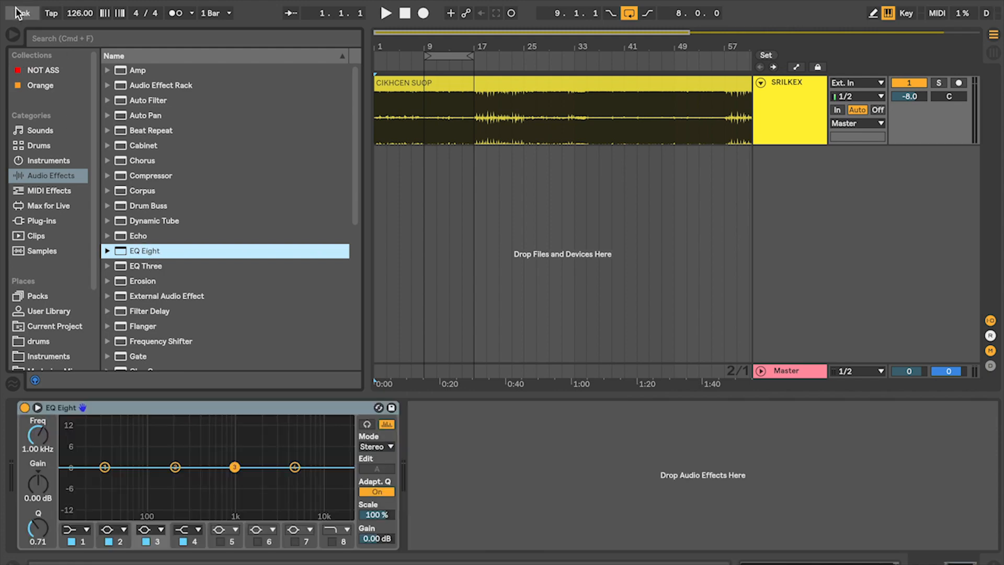
{"action": "left_click", "coordinate": [12, 35]}
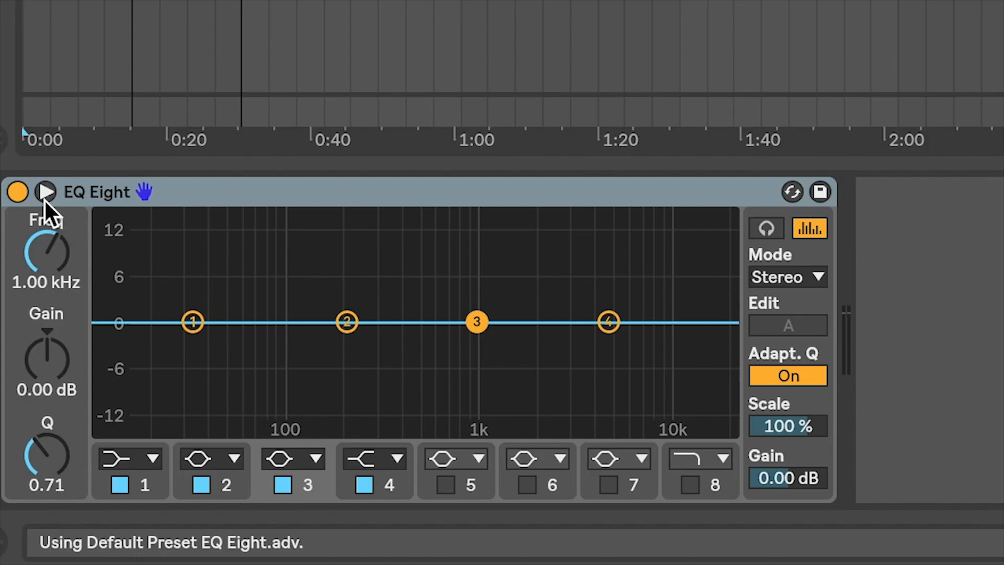
{"action": "left_click", "coordinate": [37, 408]}
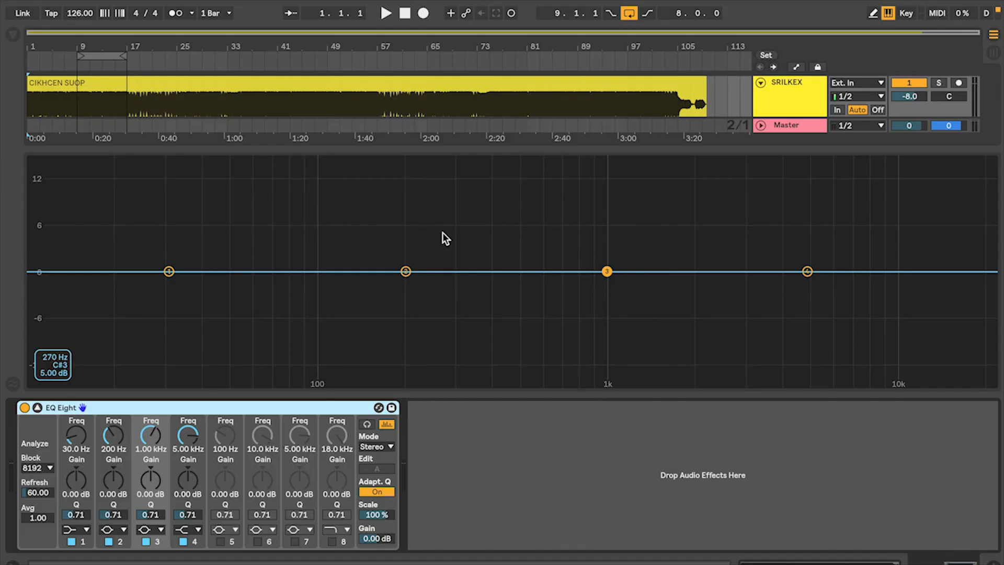
Play two short passages of the track and examine its frequency spectrum from lows to highs
{"action": "key", "text": "space"}
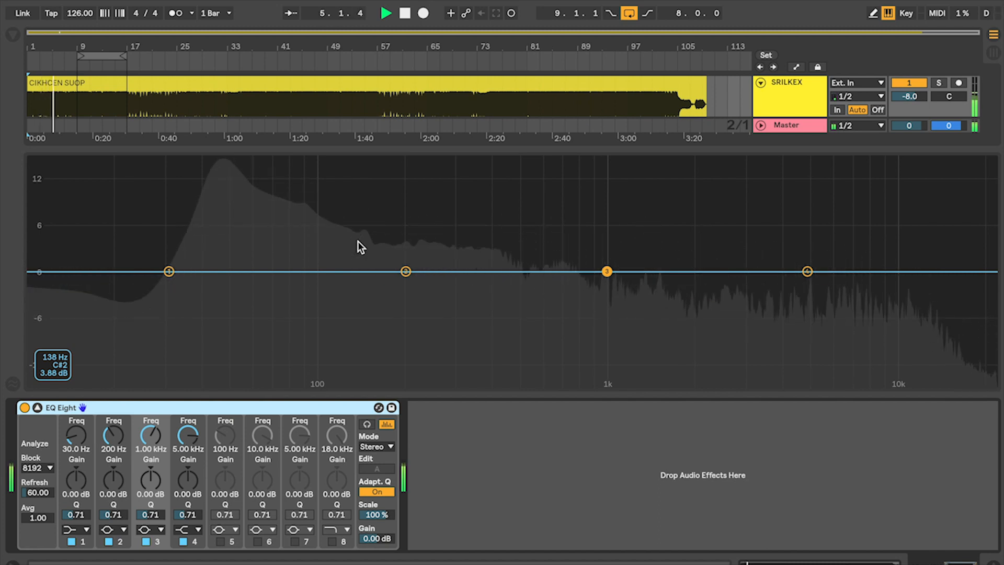
{"action": "key", "text": "space"}
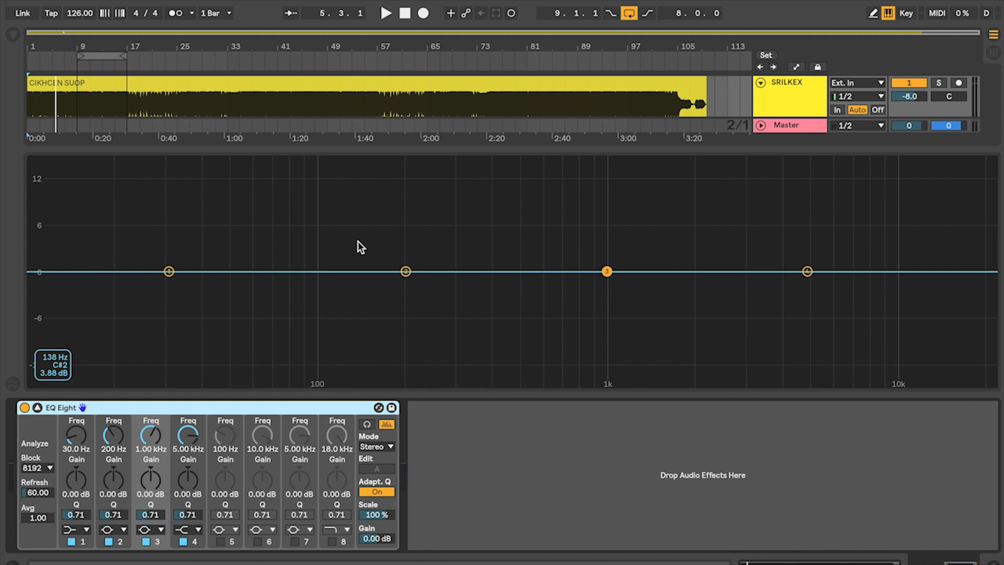
{"action": "key", "text": "space"}
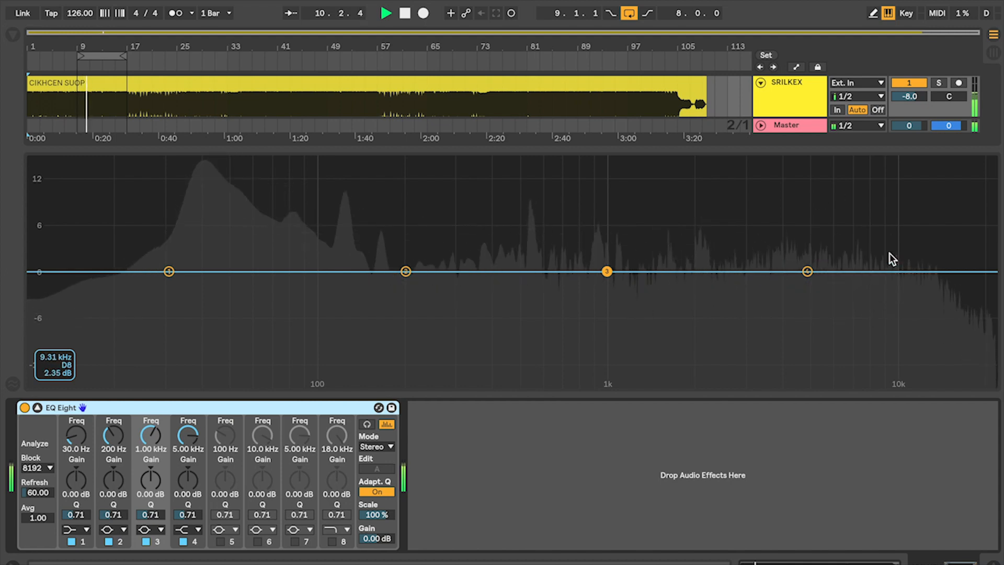
{"action": "key", "text": "space"}
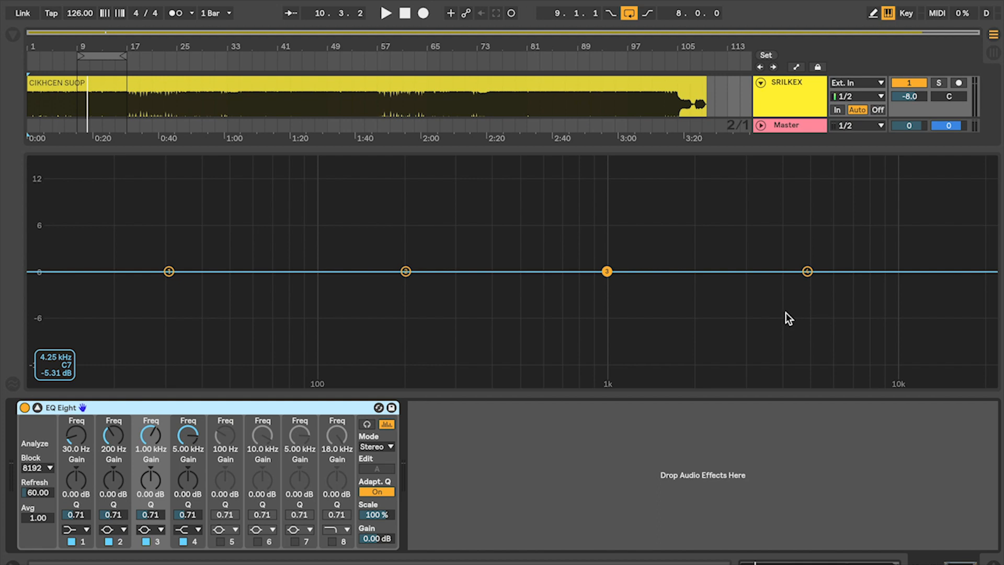
Boost EQ band 3 and sweep it across the spectrum during playback, ending nearly flat at 268 Hz
{"action": "left_click_drag", "start_coordinate": [609, 275], "coordinate": [610, 209]}
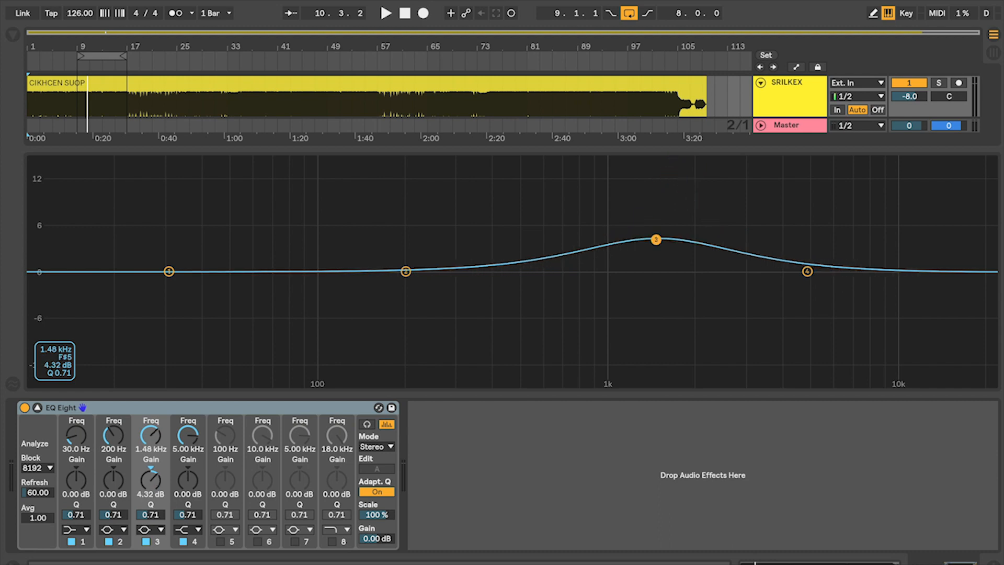
{"action": "key", "text": "space"}
{"action": "left_click_drag", "start_coordinate": [634, 162], "coordinate": [260, 272]}
{"action": "key", "text": "space"}
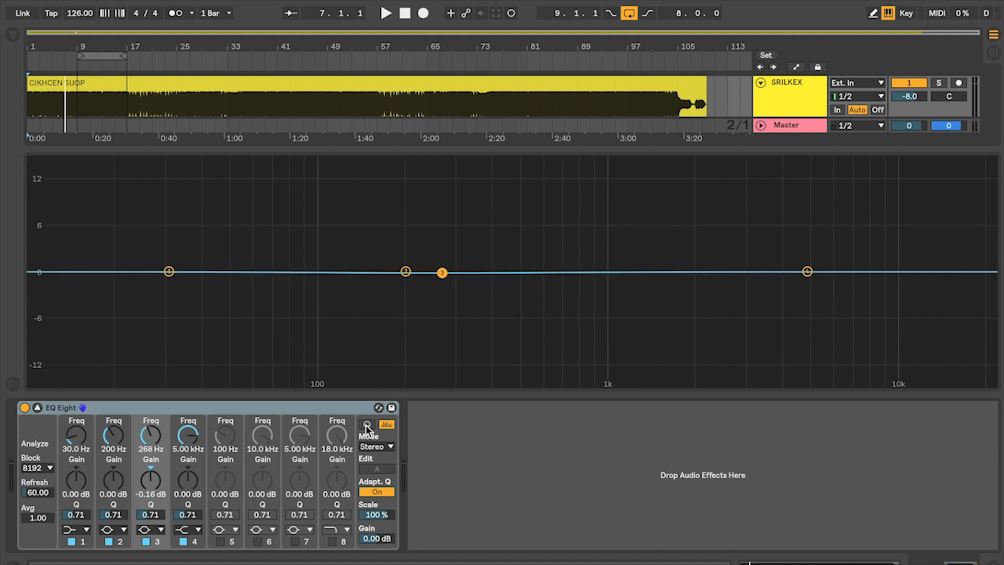
Enable audition mode in EQ Eight and shape band 3 to 15 dB at 10 Hz with a Q of 1.74
{"action": "left_click", "coordinate": [367, 425]}
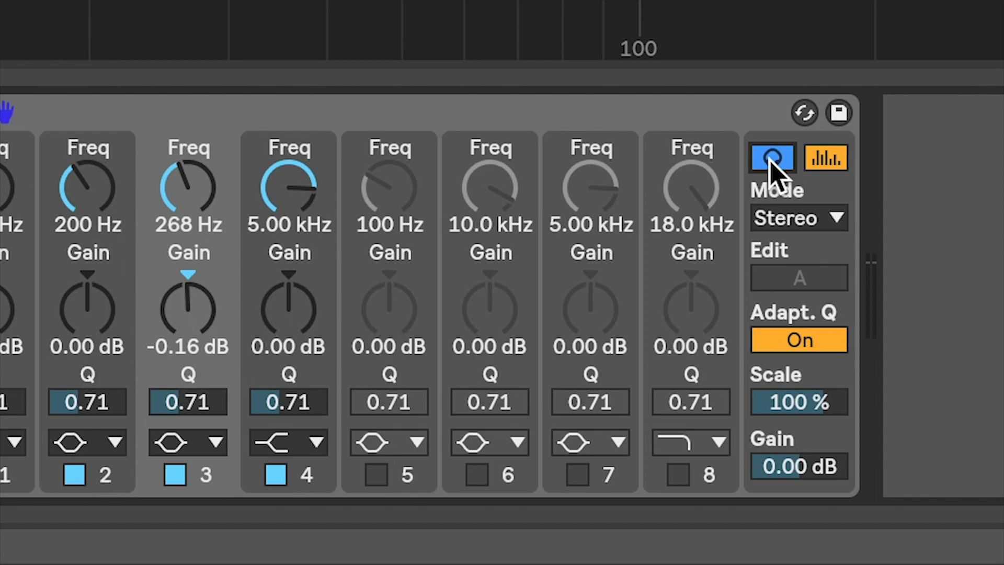
{"action": "left_click_drag", "start_coordinate": [442, 273], "coordinate": [449, 211]}
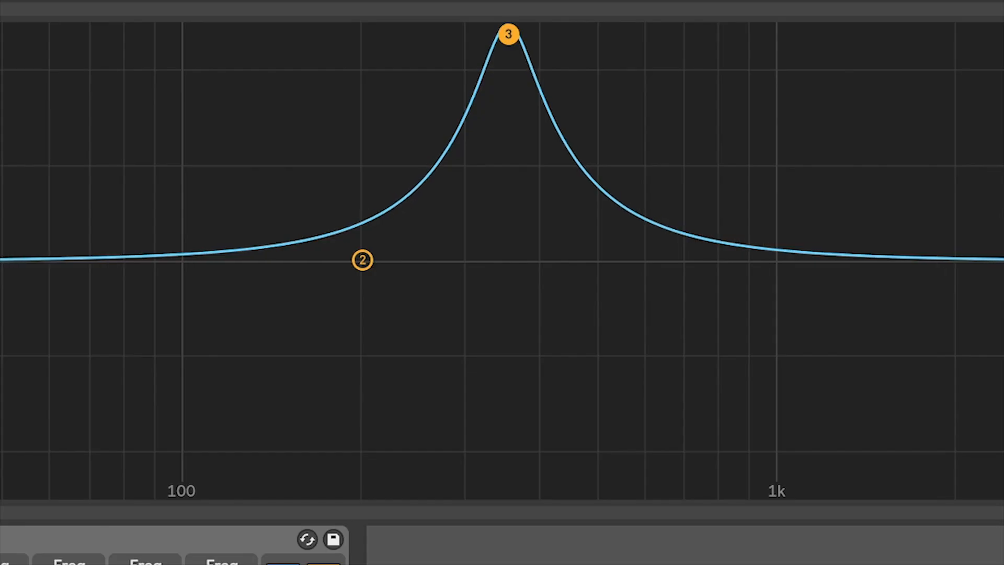
{"action": "left_click_drag", "start_coordinate": [508, 34], "coordinate": [508, 26]}
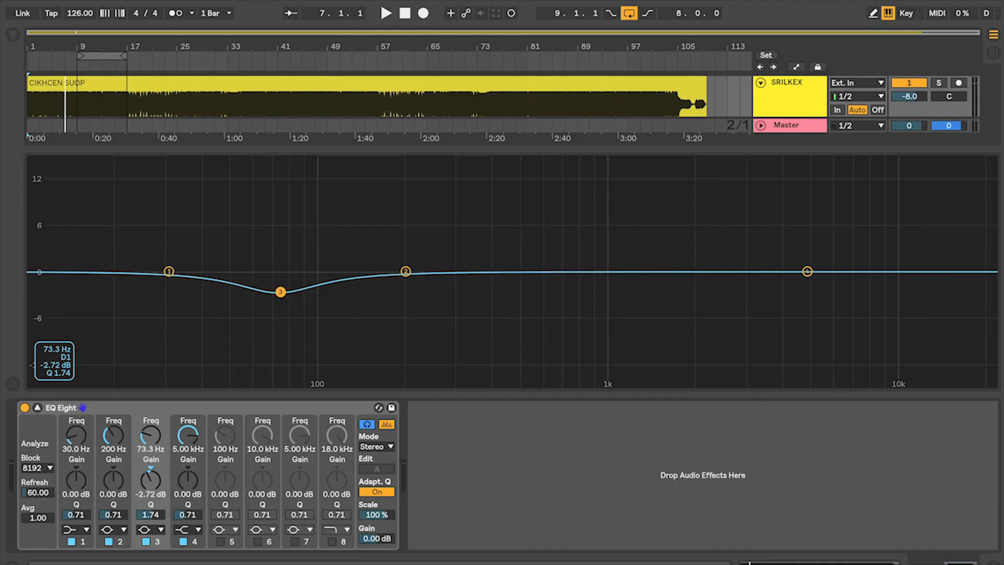
{"action": "left_click_drag", "start_coordinate": [75, 161], "coordinate": [60, 161]}
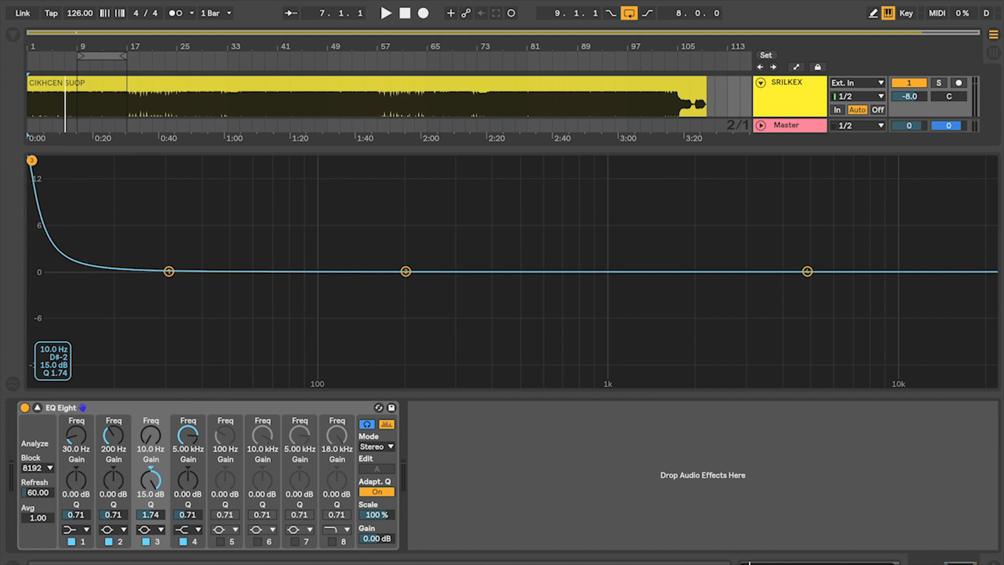
Play the track and slowly sweep band 3 at 15 dB from 10 Hz up to 42 Hz to audition the sub range
{"action": "key", "text": "space"}
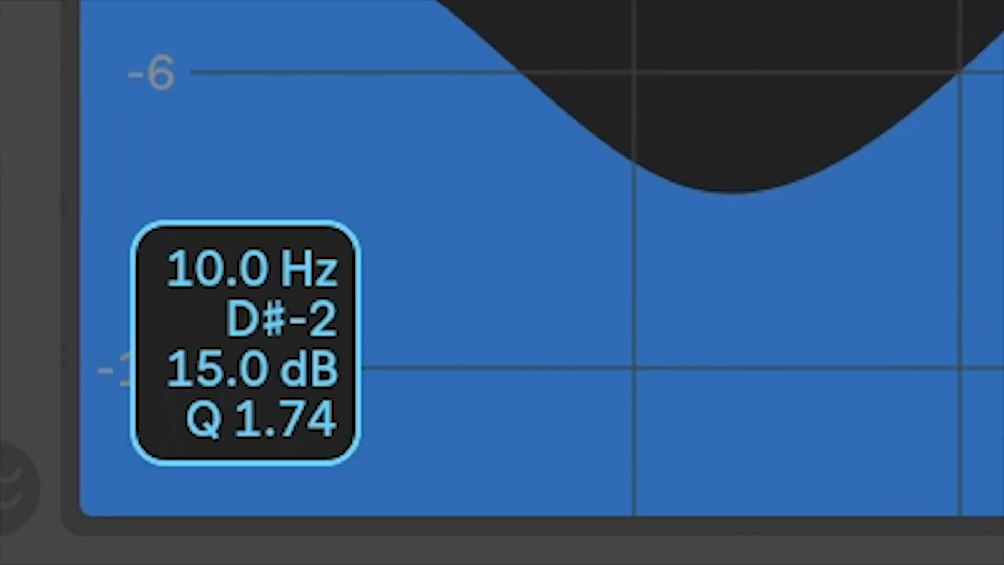
{"action": "left_click_drag", "start_coordinate": [78, 34], "coordinate": [206, 33]}
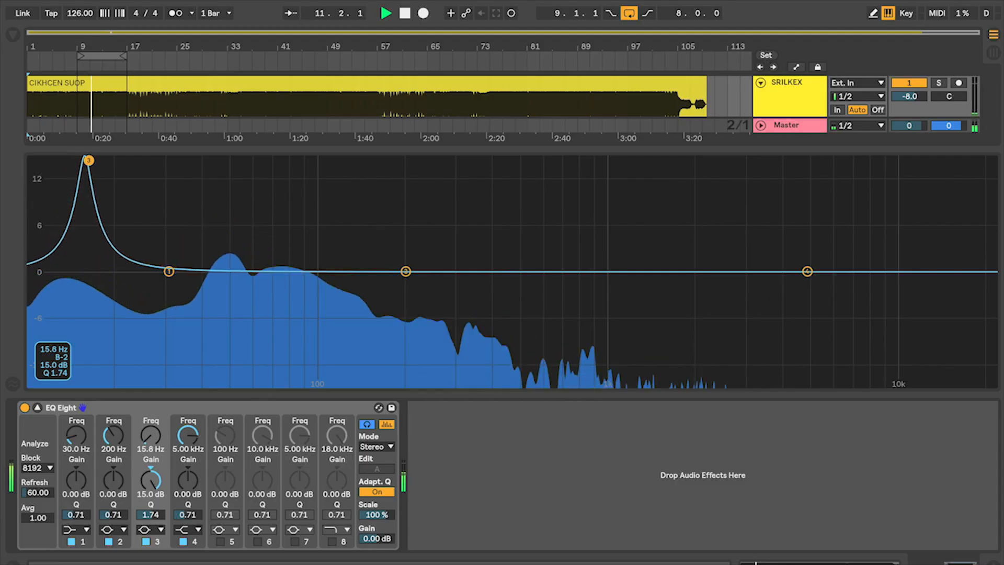
{"action": "left_click_drag", "start_coordinate": [89, 160], "coordinate": [147, 160]}
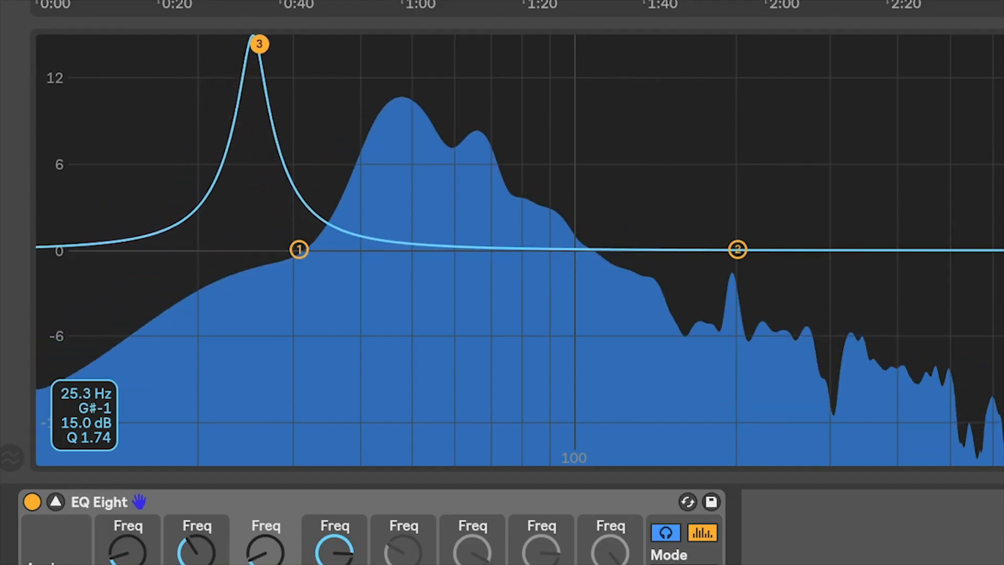
{"action": "left_click_drag", "start_coordinate": [260, 44], "coordinate": [323, 44]}
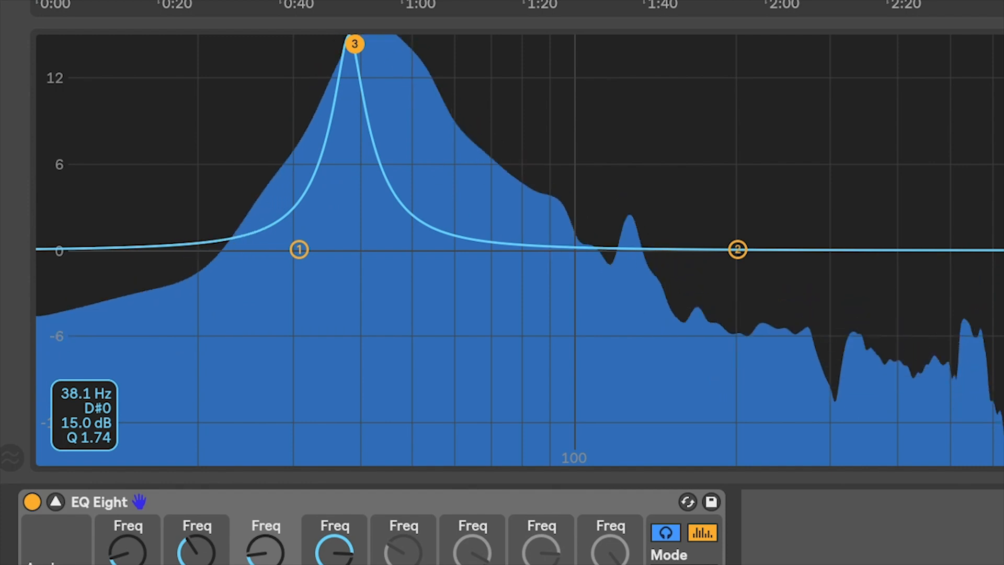
{"action": "left_click_drag", "start_coordinate": [360, 44], "coordinate": [373, 44]}
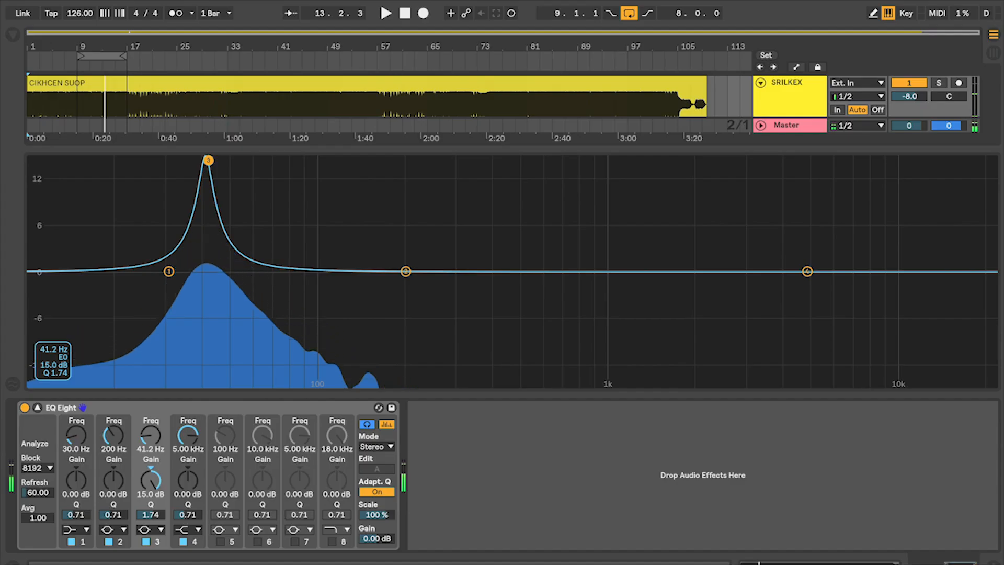
{"action": "left_click_drag", "start_coordinate": [208, 161], "coordinate": [209, 160]}
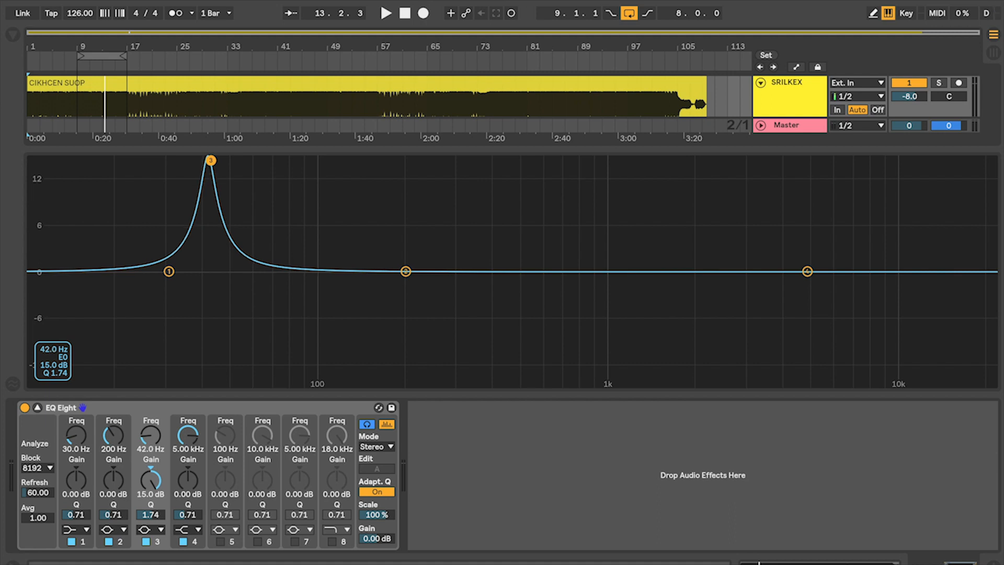
Resume playback and sweep band 3 between about 38 and 50 Hz, then flatten it near 48 Hz
{"action": "key", "text": "space"}
{"action": "left_click_drag", "start_coordinate": [210, 160], "coordinate": [230, 160]}
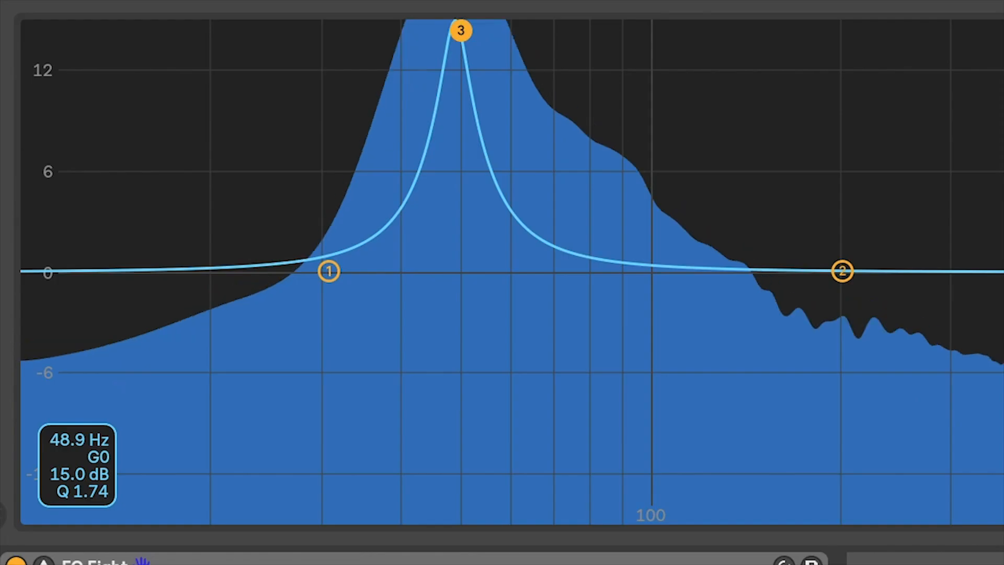
{"action": "left_click_drag", "start_coordinate": [461, 29], "coordinate": [469, 30]}
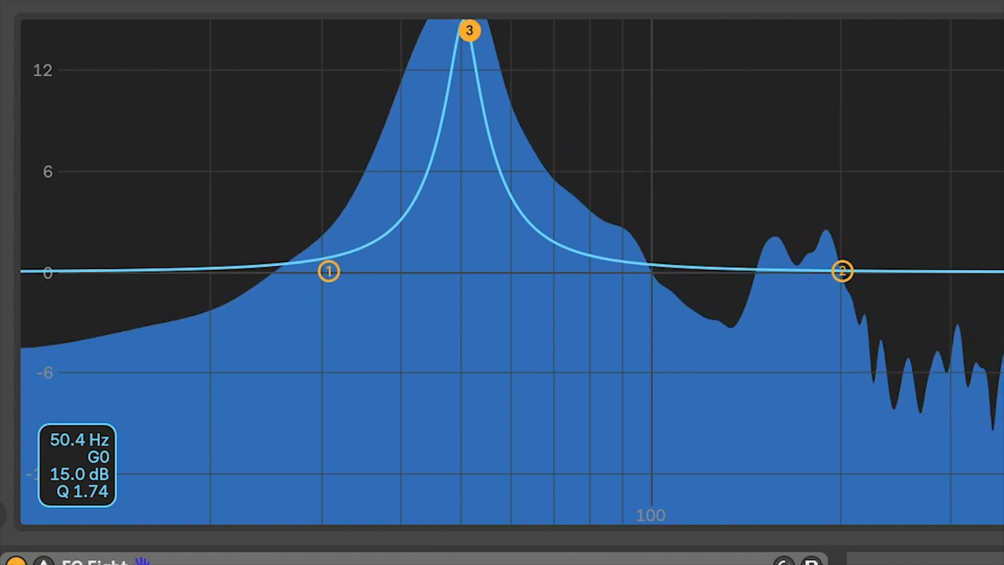
{"action": "left_click_drag", "start_coordinate": [469, 30], "coordinate": [397, 29]}
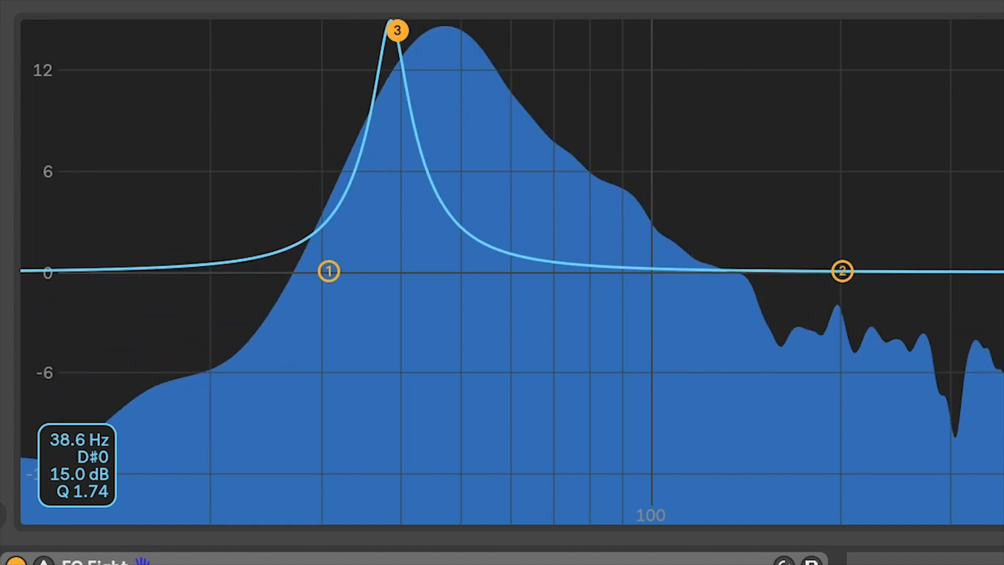
{"action": "left_click_drag", "start_coordinate": [398, 30], "coordinate": [427, 32]}
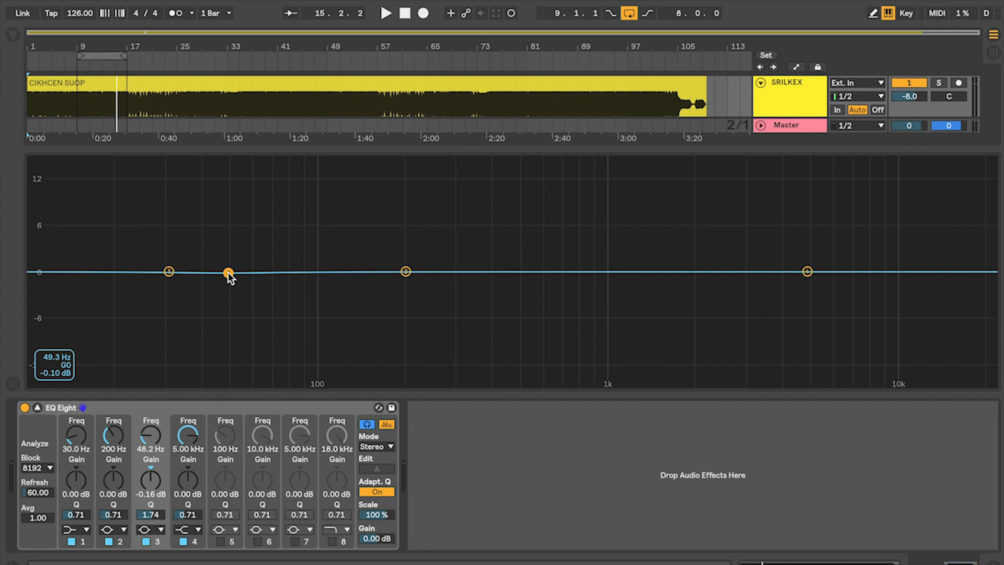
Play from the start, sweep band 3 at 15 dB through about 100 Hz up to 125 Hz, and flatten it at 101 Hz
{"action": "key", "text": "space"}
{"action": "mouse_move", "coordinate": [228, 272]}
{"action": "left_mouse_down"}
{"action": "mouse_move", "coordinate": [215, 206]}
{"action": "mouse_move", "coordinate": [219, 269]}
{"action": "left_mouse_up"}
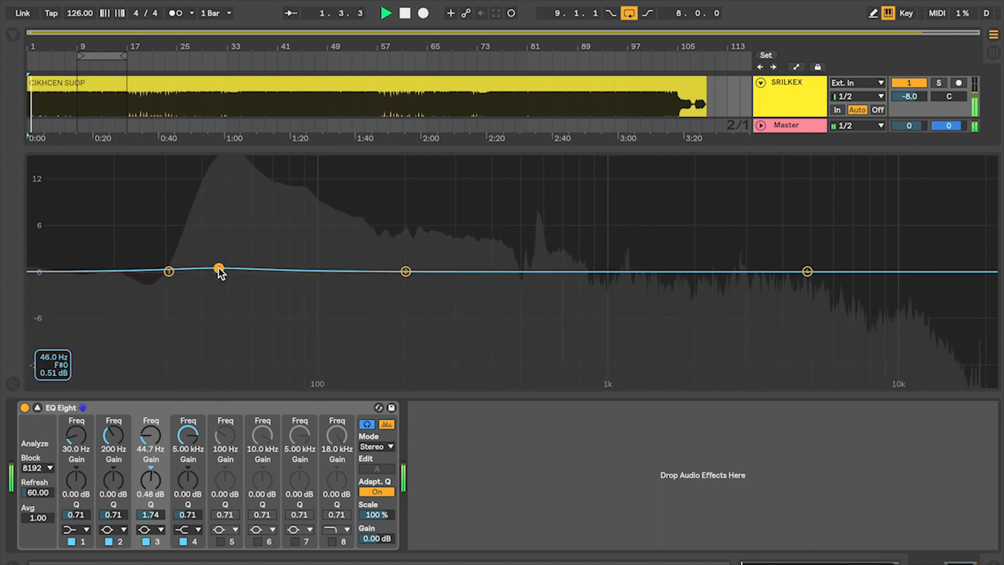
{"action": "left_click_drag", "start_coordinate": [219, 269], "coordinate": [282, 160]}
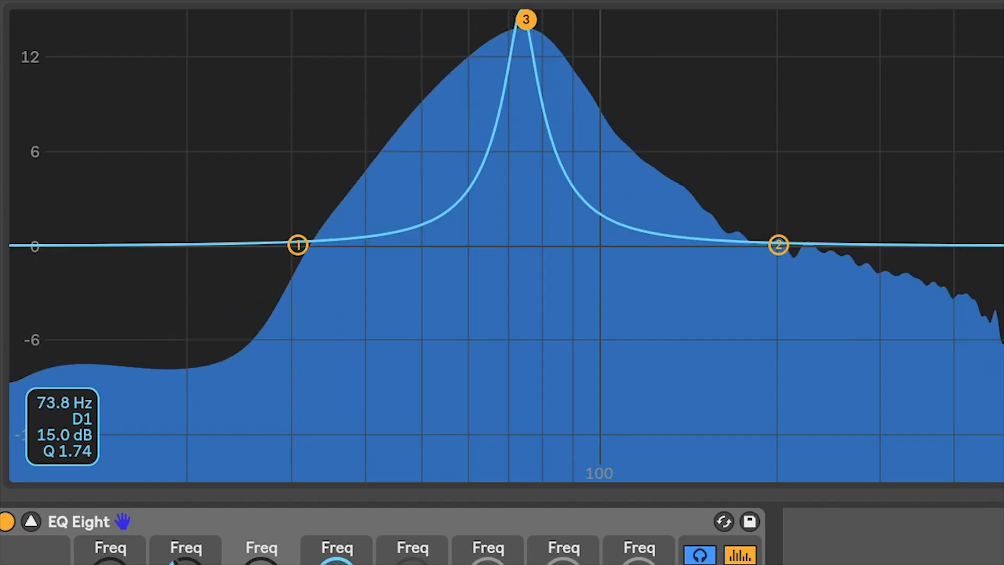
{"action": "left_click_drag", "start_coordinate": [526, 19], "coordinate": [561, 19]}
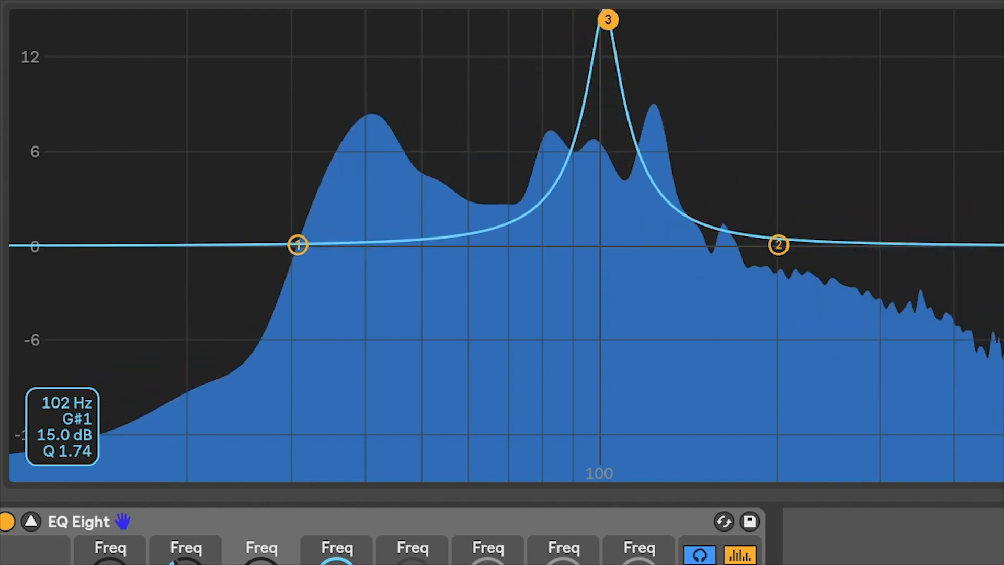
{"action": "left_click_drag", "start_coordinate": [607, 19], "coordinate": [606, 20]}
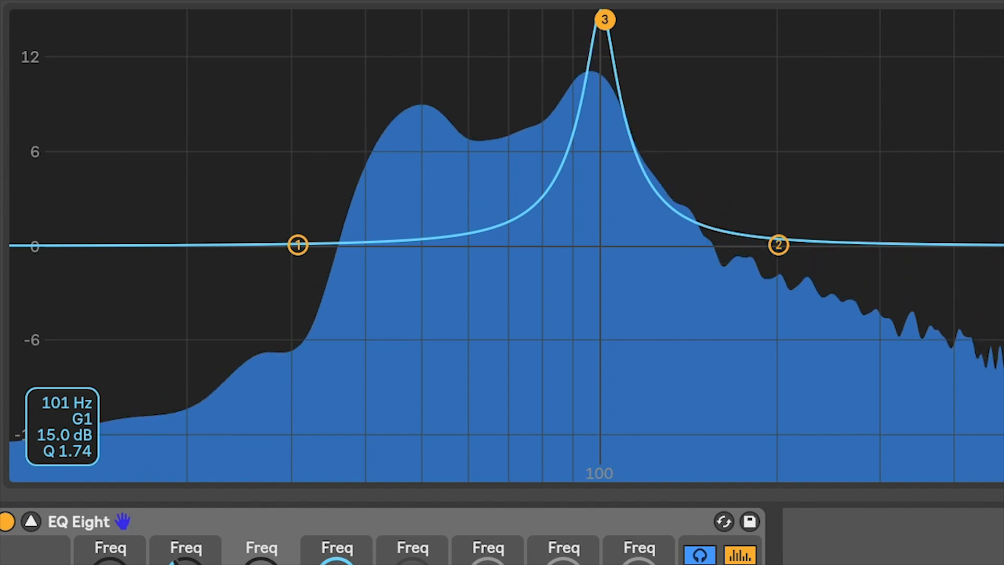
{"action": "left_click_drag", "start_coordinate": [594, 19], "coordinate": [589, 19]}
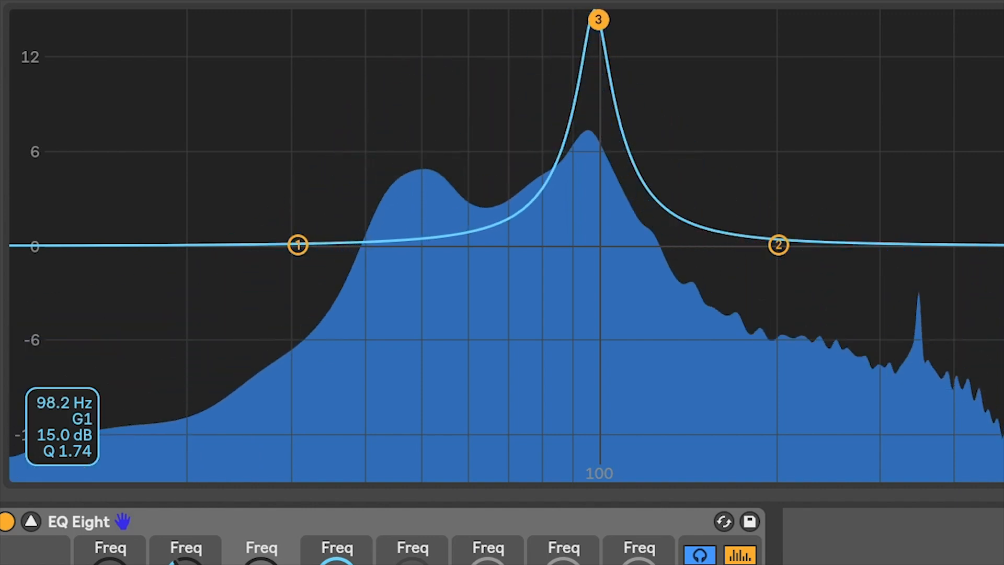
{"action": "mouse_move", "coordinate": [574, 20]}
{"action": "left_mouse_down"}
{"action": "mouse_move", "coordinate": [382, 20]}
{"action": "mouse_move", "coordinate": [573, 19]}
{"action": "left_mouse_up"}
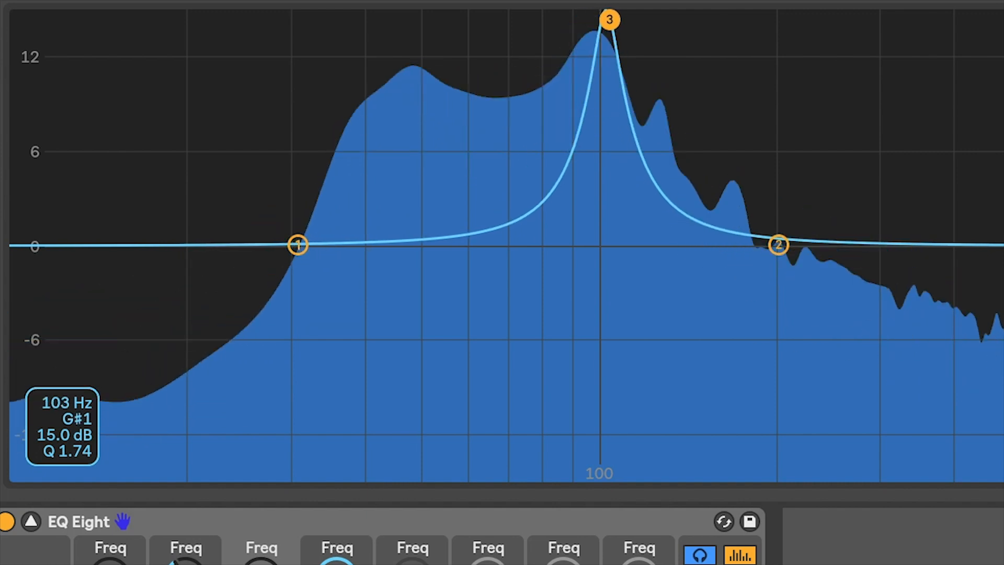
{"action": "left_click_drag", "start_coordinate": [609, 19], "coordinate": [660, 19]}
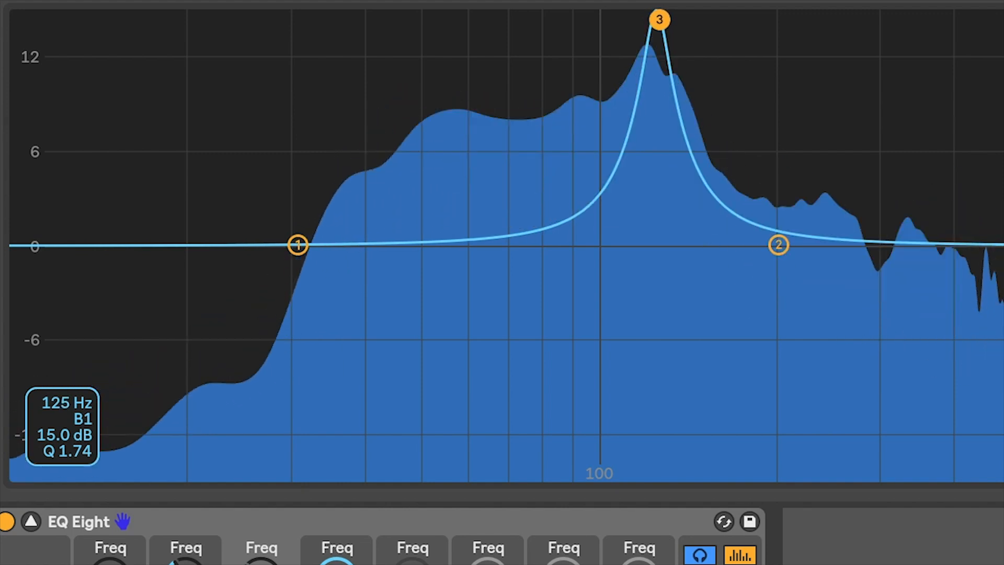
{"action": "left_click_drag", "start_coordinate": [659, 20], "coordinate": [604, 245]}
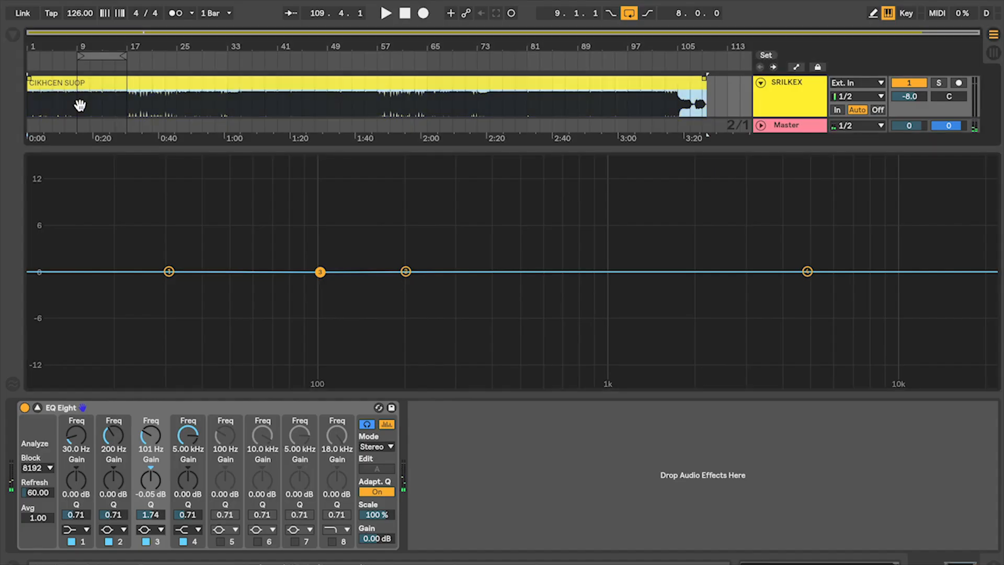
Loop eight bars from bar 9 and play them with band 3 raised to 15 dB at 125 Hz
{"action": "left_click_drag", "start_coordinate": [110, 59], "coordinate": [97, 60]}
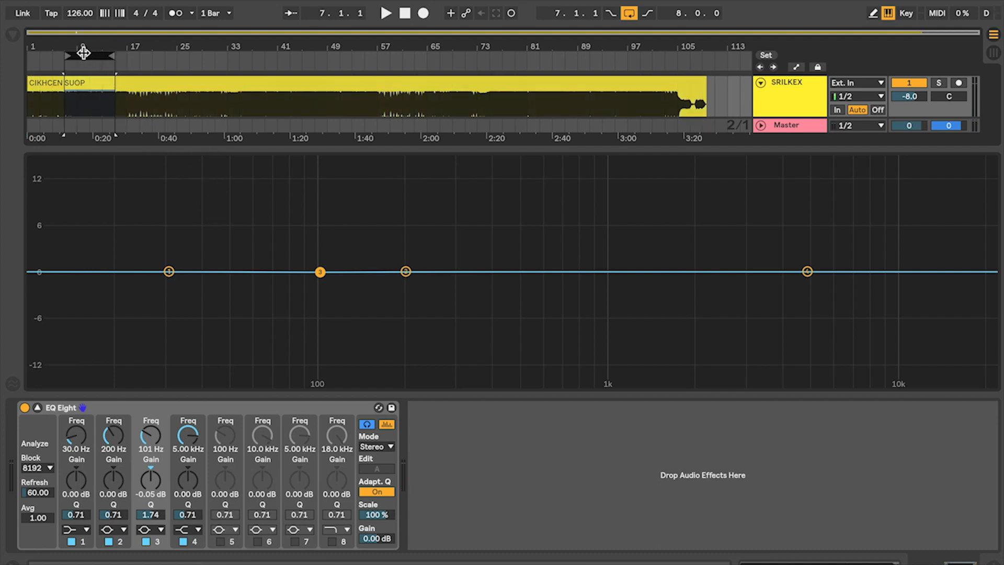
{"action": "left_click_drag", "start_coordinate": [320, 272], "coordinate": [348, 160]}
{"action": "key", "text": "space"}
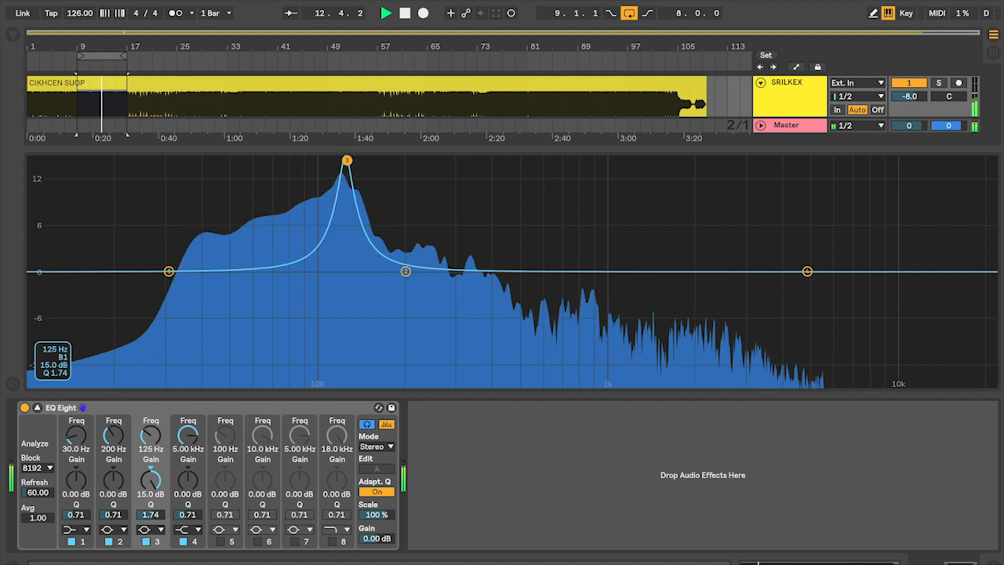
Sweep band 3 at 15 dB from 125 Hz through 176 Hz to 326 Hz, then lower it to 0.48 dB at 330 Hz
{"action": "left_click_drag", "start_coordinate": [347, 160], "coordinate": [385, 160]}
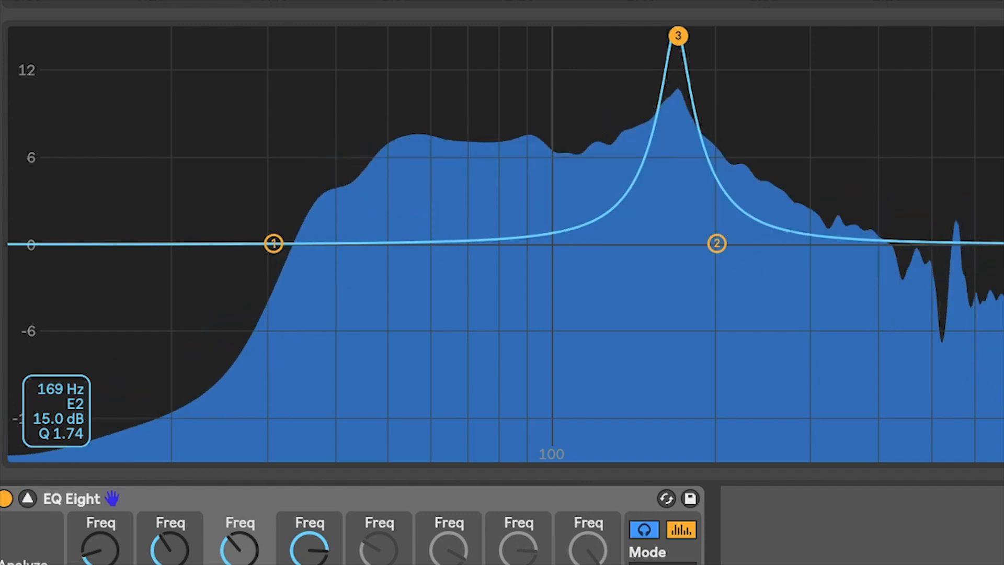
{"action": "left_click_drag", "start_coordinate": [679, 36], "coordinate": [683, 35]}
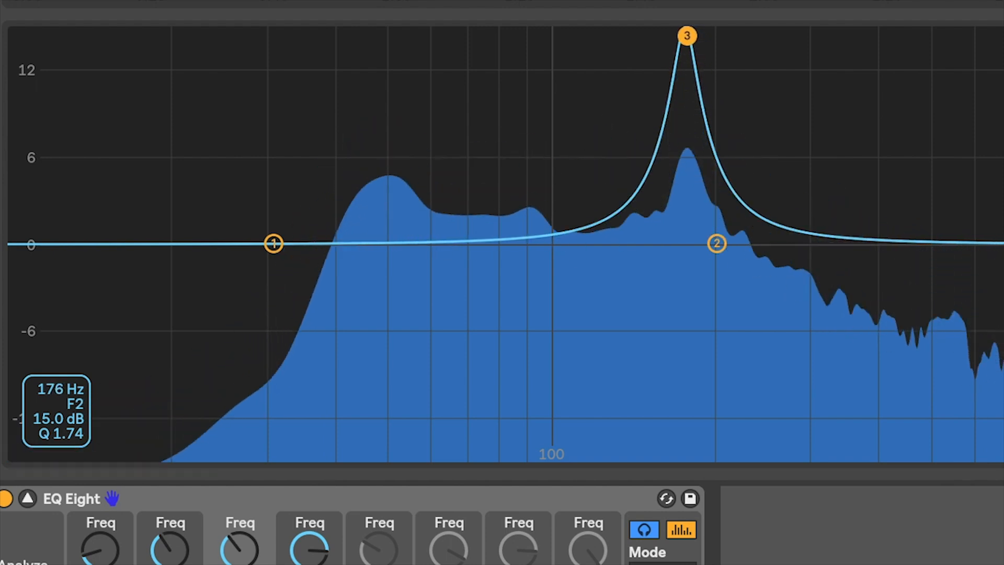
{"action": "left_click_drag", "start_coordinate": [687, 36], "coordinate": [705, 35]}
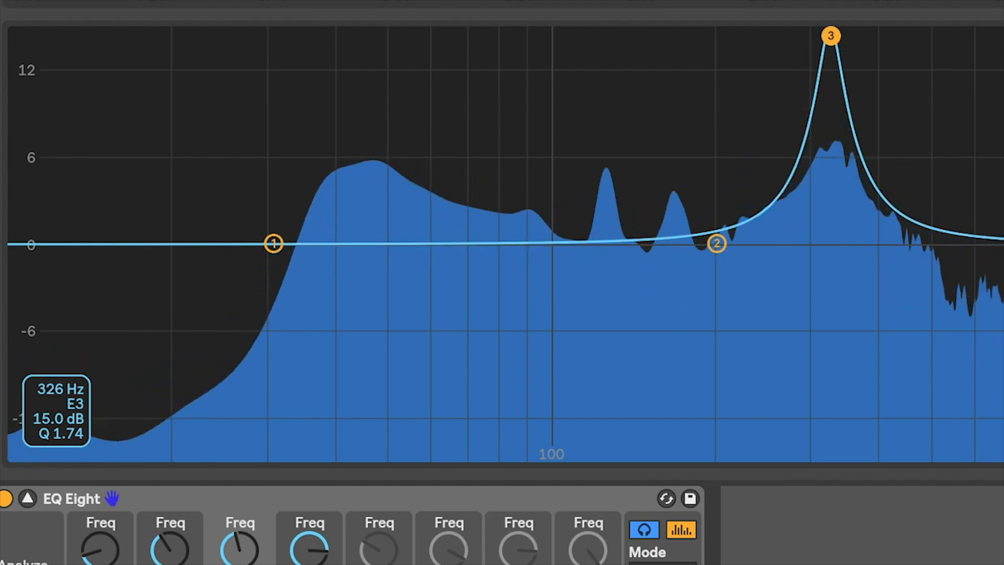
{"action": "left_click_drag", "start_coordinate": [831, 36], "coordinate": [832, 132]}
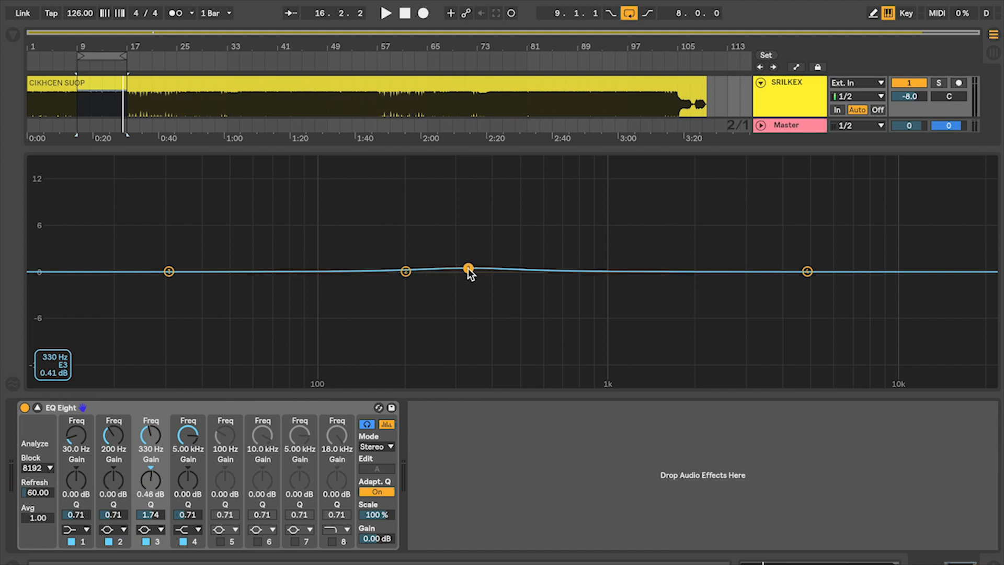
Play the loop, sweep band 3 at 15 dB through 777 Hz and 887 Hz, and flatten it near 989 Hz
{"action": "key", "text": "space"}
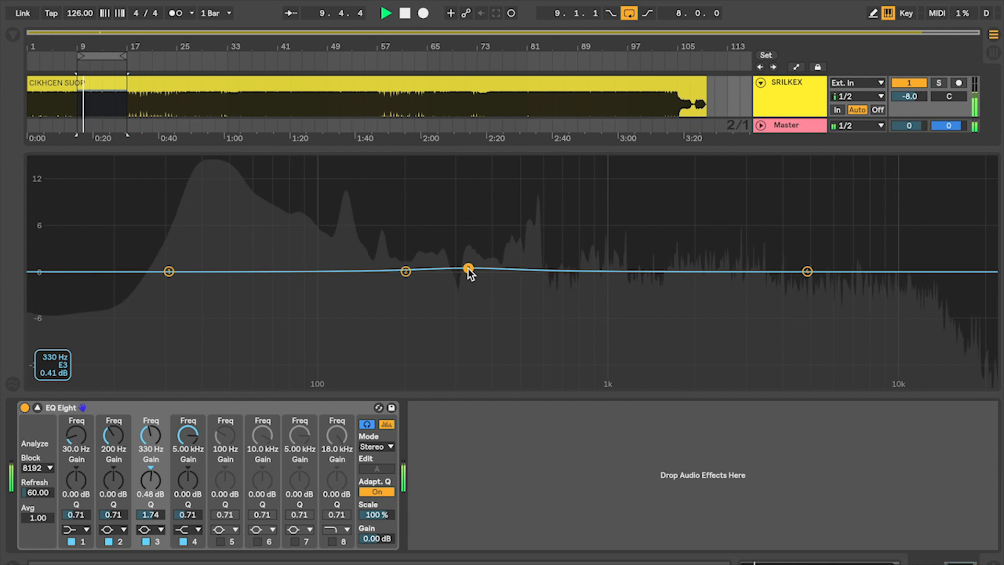
{"action": "left_click_drag", "start_coordinate": [469, 272], "coordinate": [517, 160]}
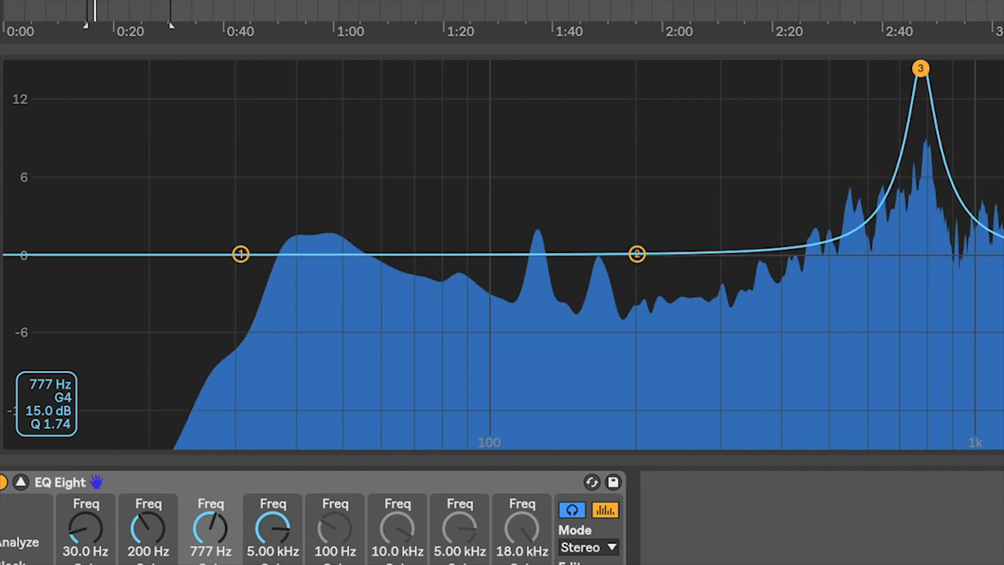
{"action": "left_click_drag", "start_coordinate": [930, 68], "coordinate": [944, 68]}
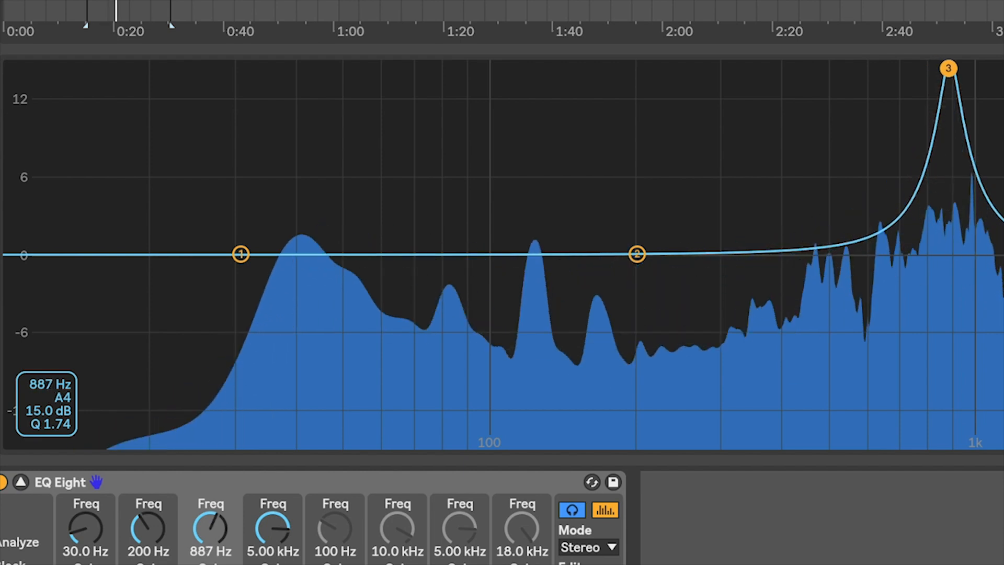
{"action": "left_click_drag", "start_coordinate": [960, 68], "coordinate": [973, 256]}
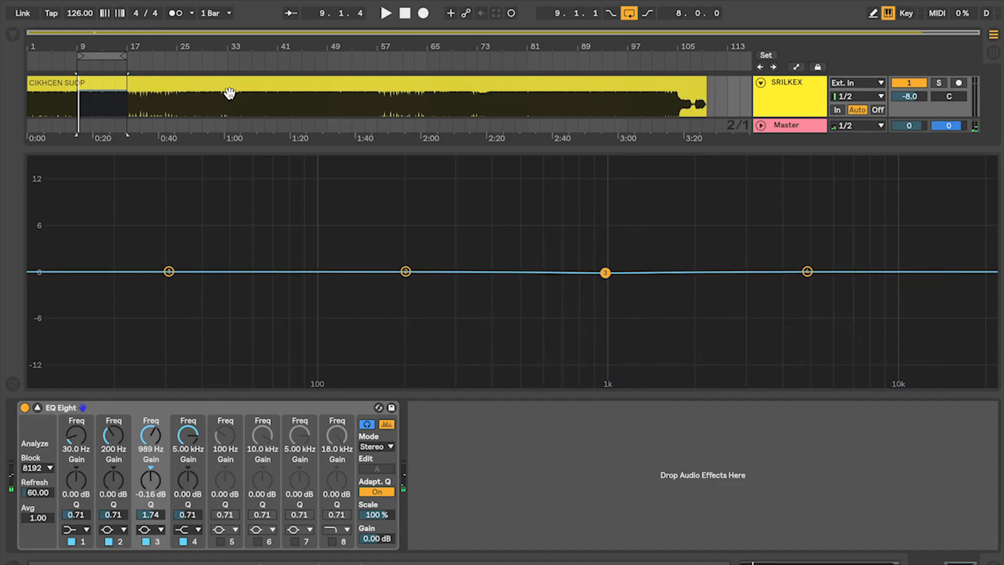
Move the eight-bar loop to start at bar 33 and audition it with the flat EQ curve
{"action": "left_click_drag", "start_coordinate": [109, 60], "coordinate": [185, 55]}
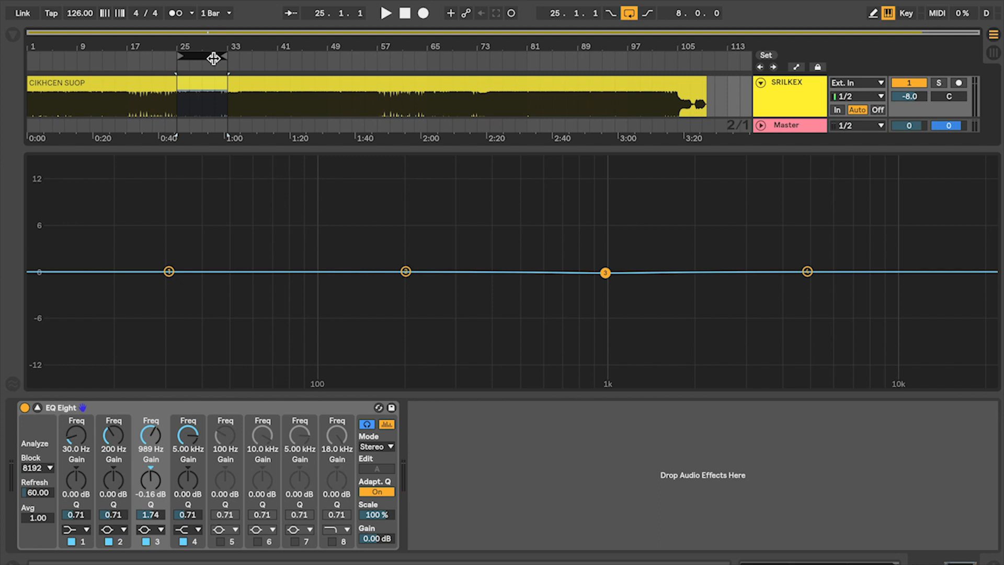
{"action": "left_click_drag", "start_coordinate": [214, 58], "coordinate": [267, 59]}
{"action": "key", "text": "space"}
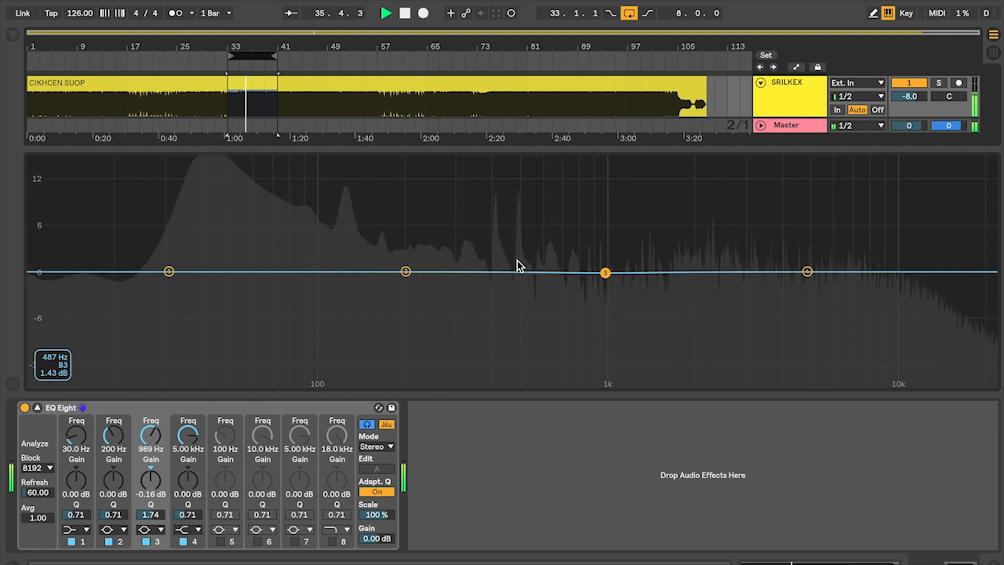
{"action": "key", "text": "space"}
Raise band 2 to 15 dB and sweep it during playback, ending at 412 Hz
{"action": "left_click_drag", "start_coordinate": [406, 271], "coordinate": [449, 259]}
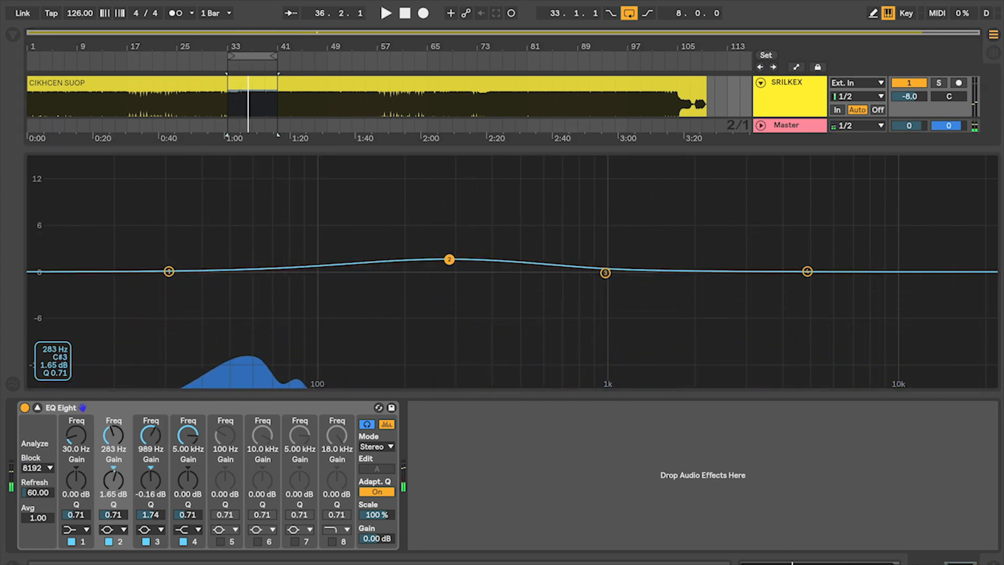
{"action": "key", "text": "space"}
{"action": "left_click_drag", "start_coordinate": [376, 160], "coordinate": [214, 160]}
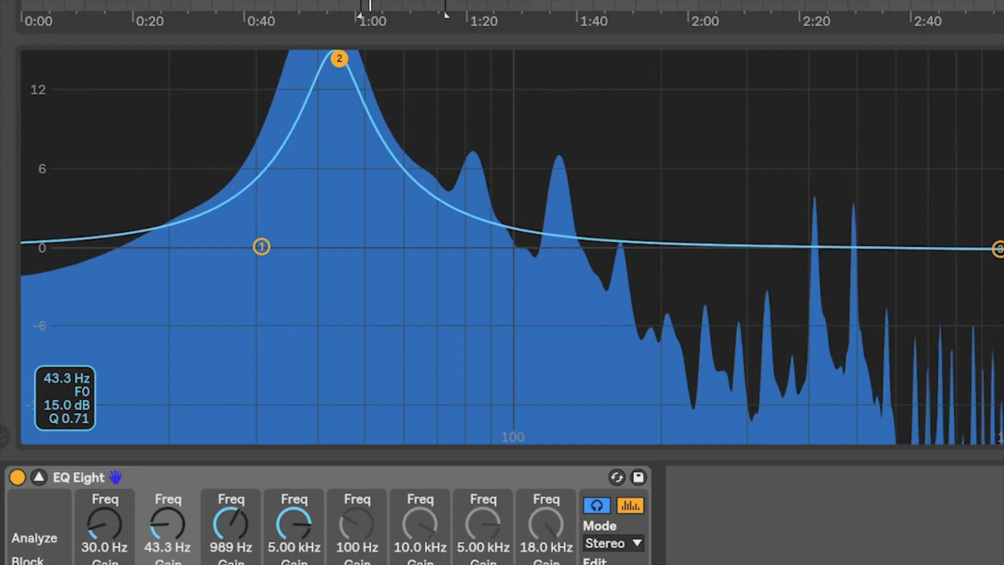
{"action": "left_click_drag", "start_coordinate": [339, 58], "coordinate": [810, 58]}
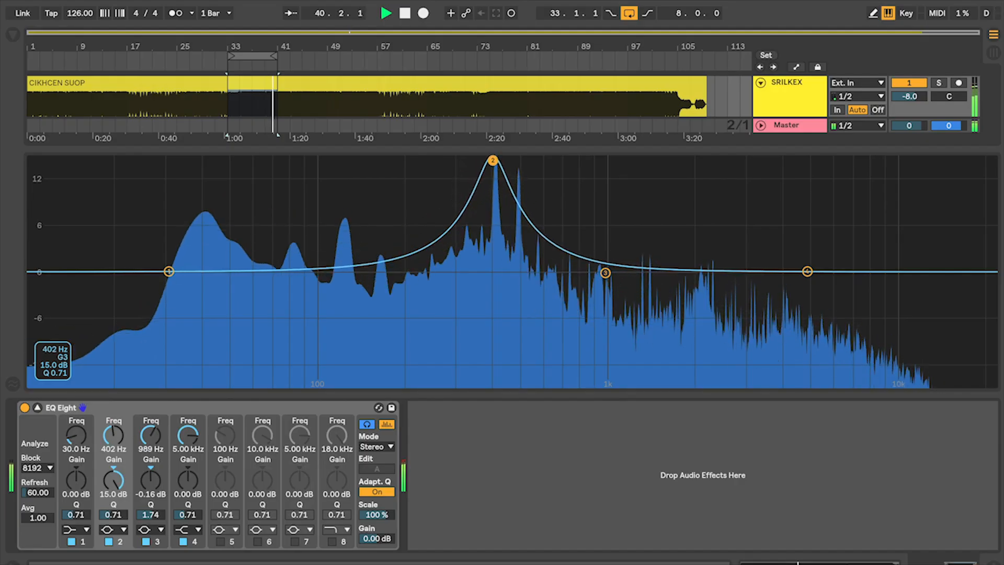
{"action": "left_click_drag", "start_coordinate": [493, 160], "coordinate": [496, 160]}
{"action": "key", "text": "space"}
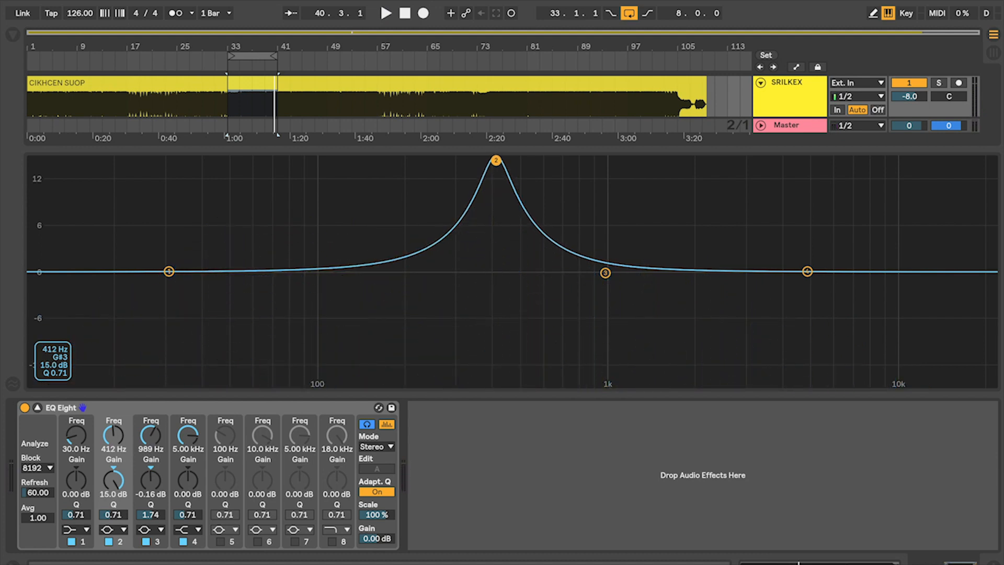
Replay the loop with band 2 at 15 dB moved to 425 Hz, then flatten it near 456 Hz and stop
{"action": "key", "text": "space"}
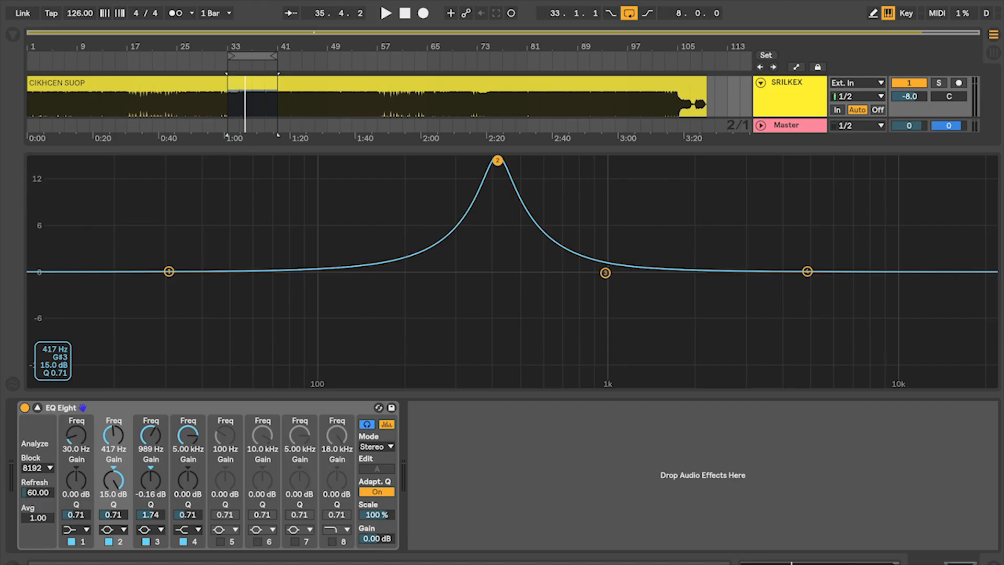
{"action": "key", "text": "space"}
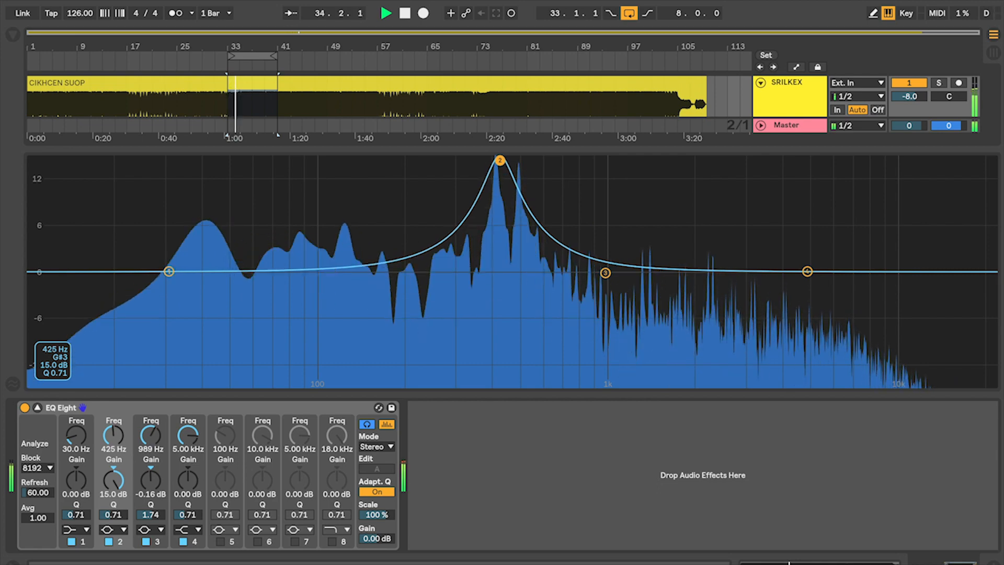
{"action": "left_click_drag", "start_coordinate": [500, 161], "coordinate": [509, 272]}
{"action": "key", "text": "space"}
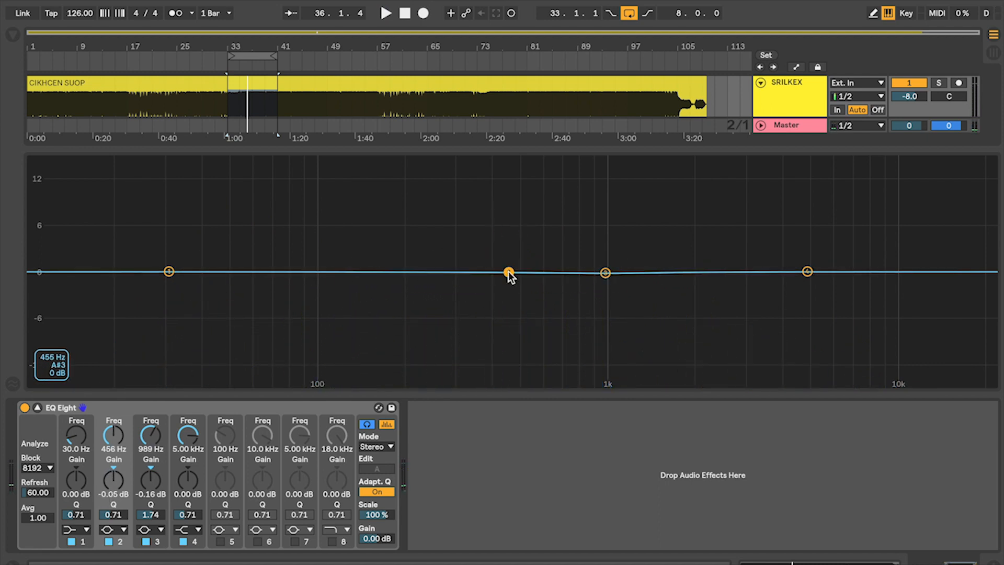
Audition the loop flat, then sweep band 2 at 15 dB through 689 Hz and 792 Hz up to 5.15 kHz
{"action": "key", "text": "space"}
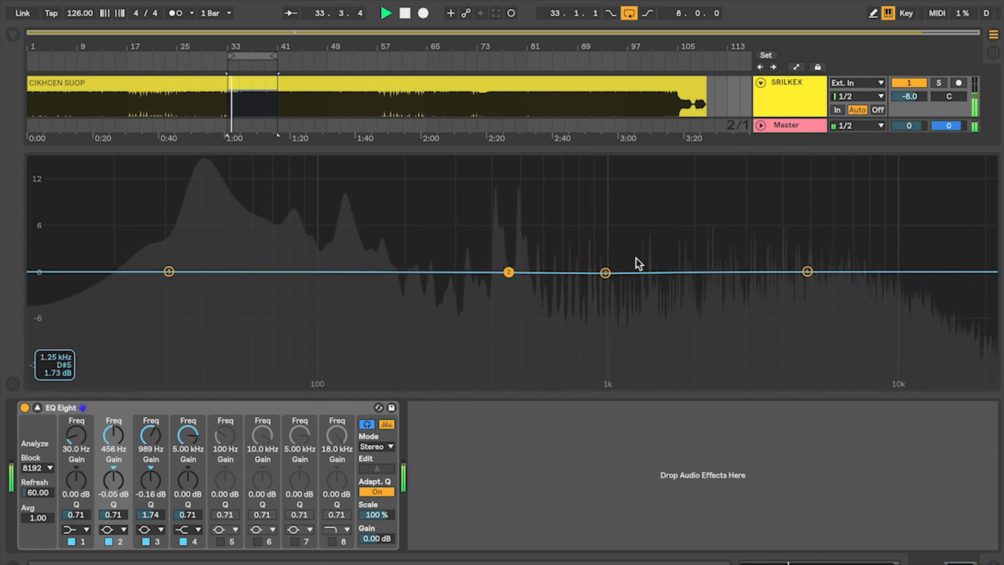
{"action": "key", "text": "space"}
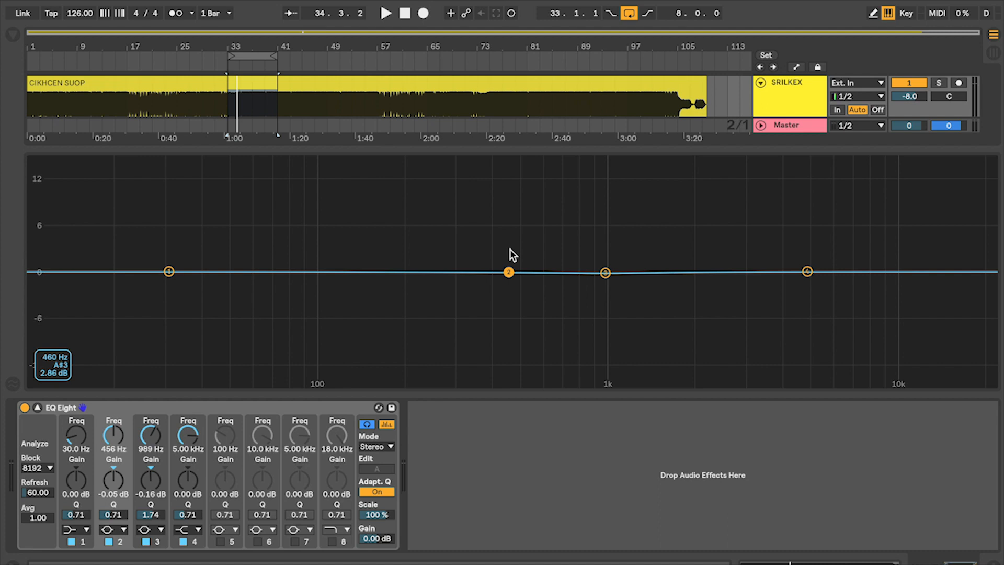
{"action": "key", "text": "space"}
{"action": "left_click_drag", "start_coordinate": [510, 272], "coordinate": [496, 160]}
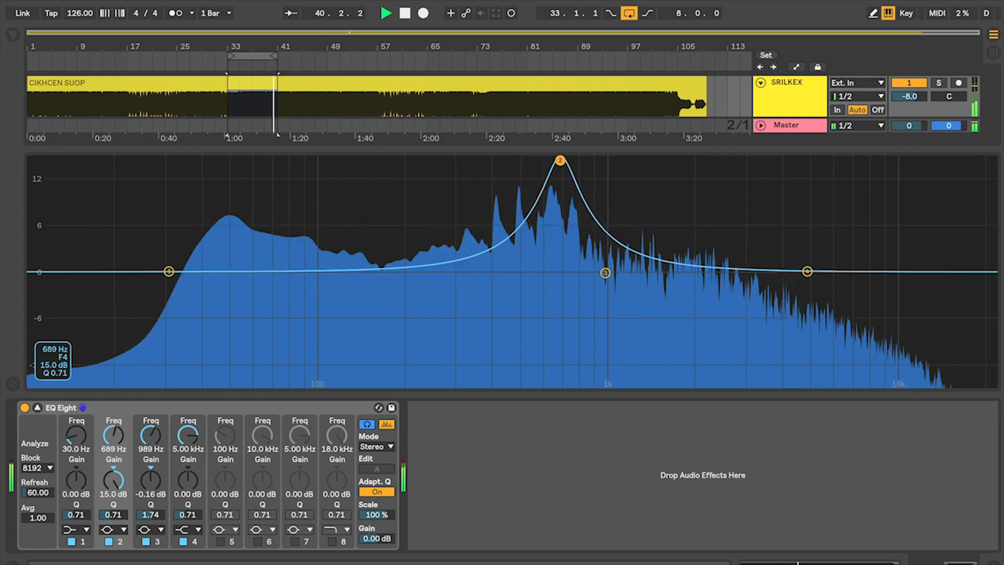
{"action": "left_click_drag", "start_coordinate": [563, 160], "coordinate": [578, 161]}
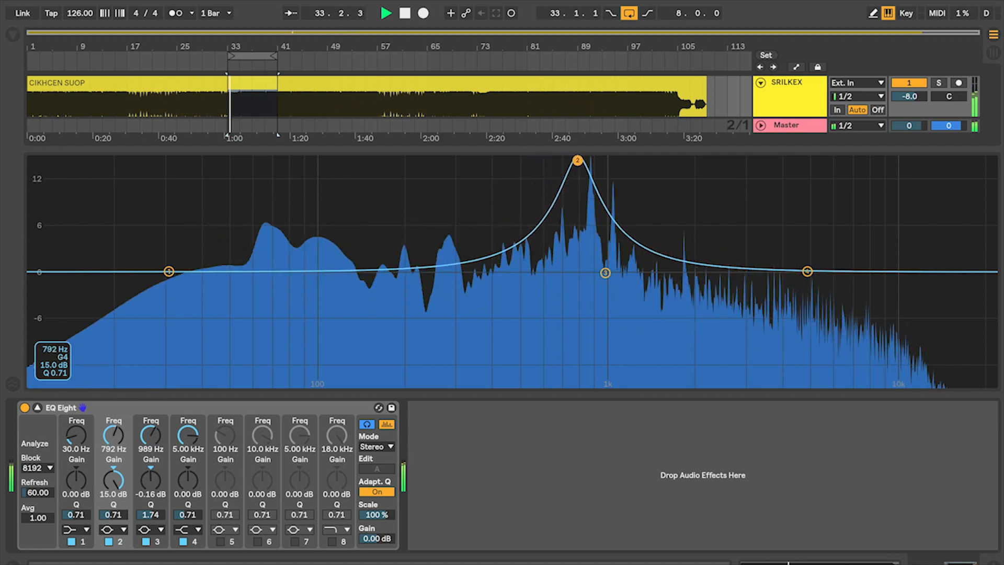
{"action": "left_click_drag", "start_coordinate": [593, 160], "coordinate": [766, 161]}
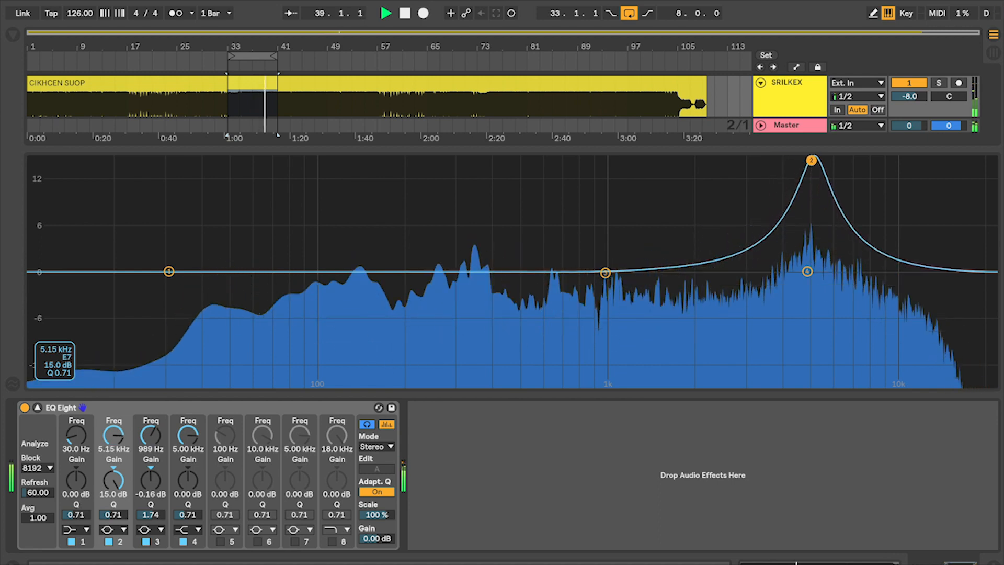
Continue sweeping band 2 upward from 5.15 kHz, flatten it at 10.5 kHz, and stop playback
{"action": "left_click_drag", "start_coordinate": [816, 160], "coordinate": [846, 161]}
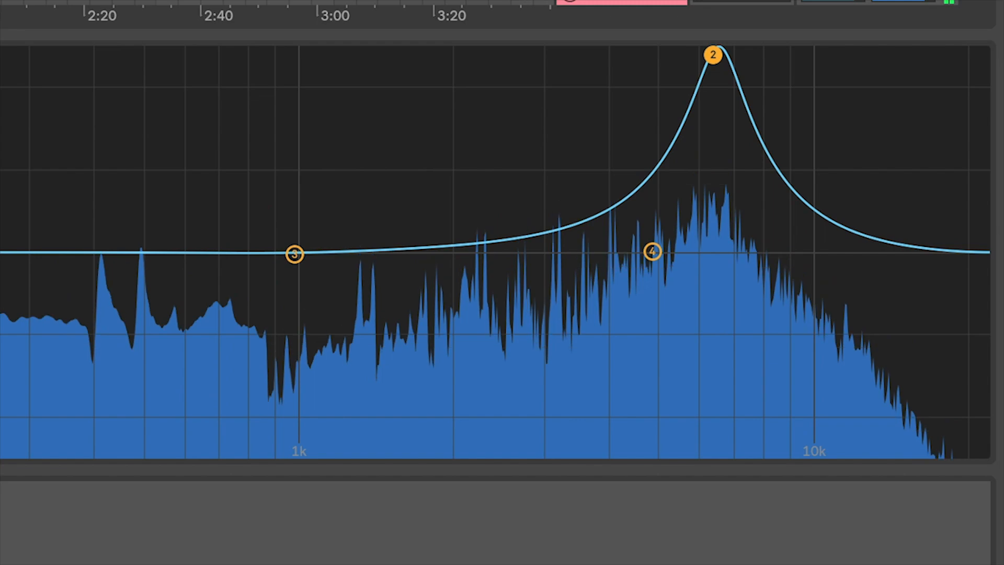
{"action": "left_click_drag", "start_coordinate": [721, 55], "coordinate": [817, 253]}
{"action": "key", "text": "space"}
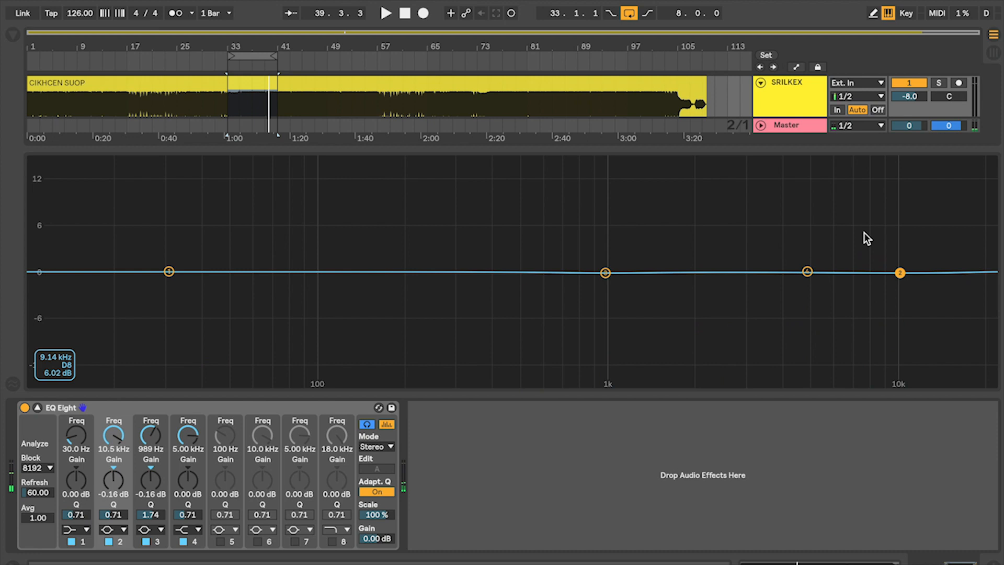
Move the loop to start at bar 41, play it, and set band 2's gain to -0.05 dB
{"action": "left_click_drag", "start_coordinate": [250, 59], "coordinate": [306, 65]}
{"action": "key", "text": "space"}
{"action": "left_click_drag", "start_coordinate": [901, 273], "coordinate": [901, 272]}
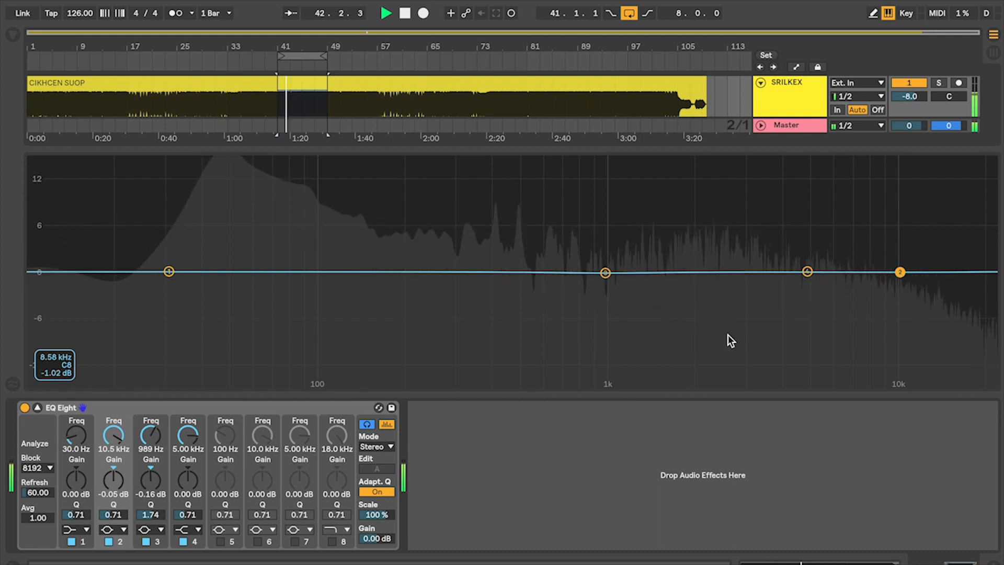
Enable the band 8 high-cut filter, lower it to 4.86 kHz to audition the cut, then disable it and toggle playback
{"action": "left_click", "coordinate": [331, 541]}
{"action": "left_click_drag", "start_coordinate": [967, 299], "coordinate": [805, 296]}
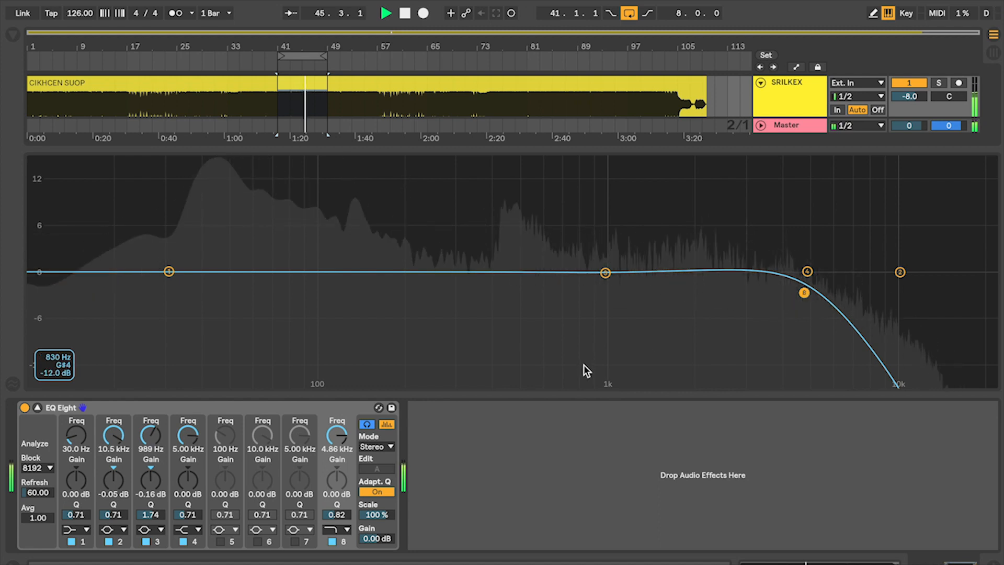
{"action": "left_click", "coordinate": [332, 542]}
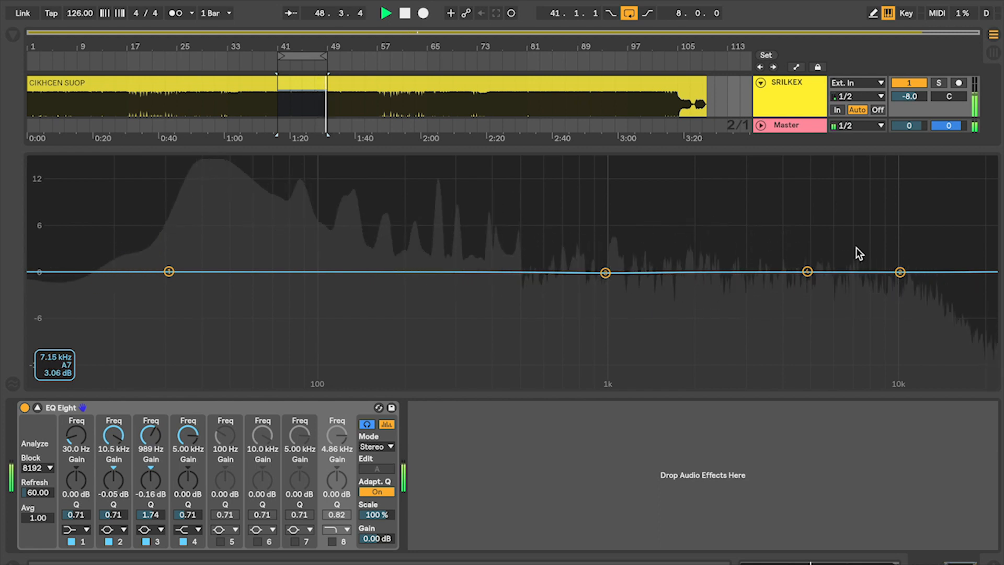
{"action": "key", "text": "space"}
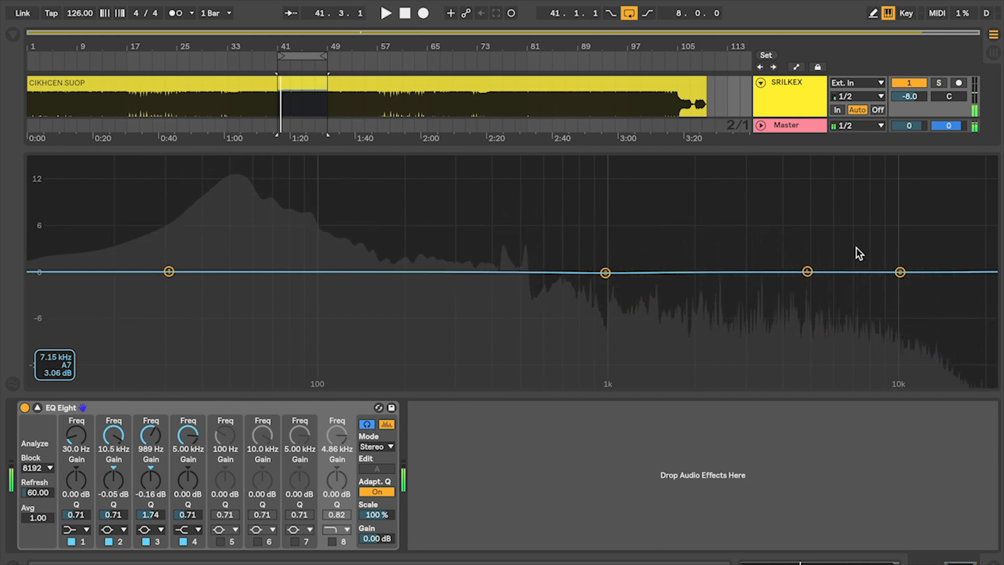